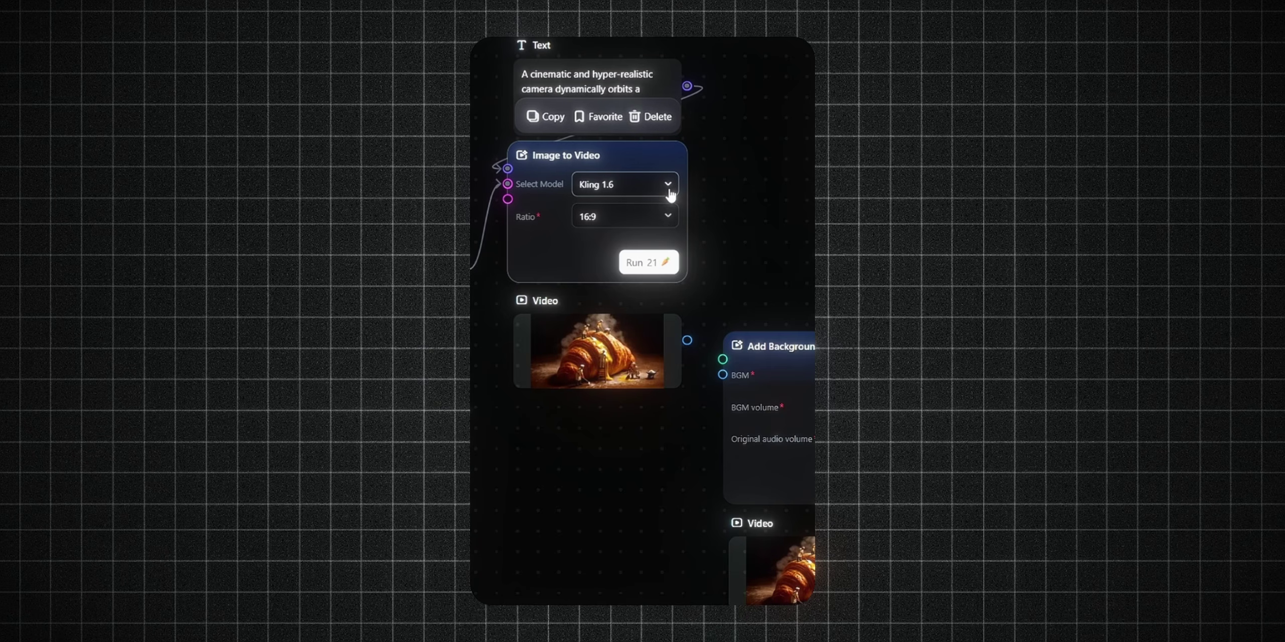
{"action": "left_click", "coordinate": [667, 187]}
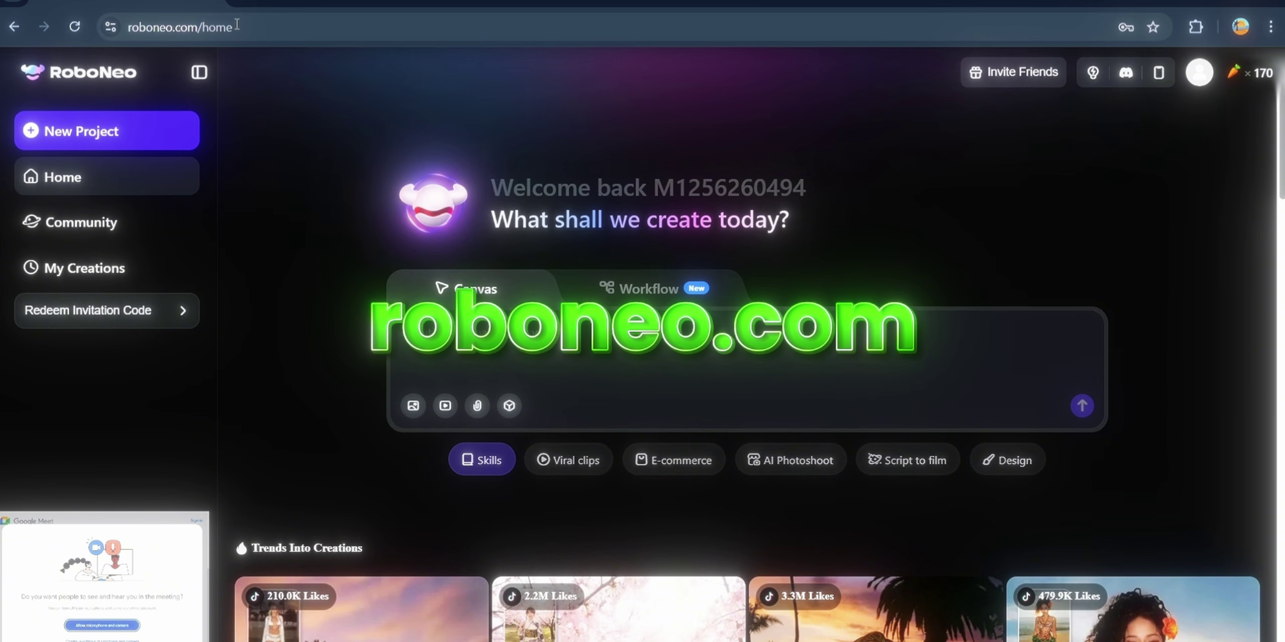
{"action": "left_click_drag", "start_coordinate": [236, 26], "coordinate": [138, 25]}
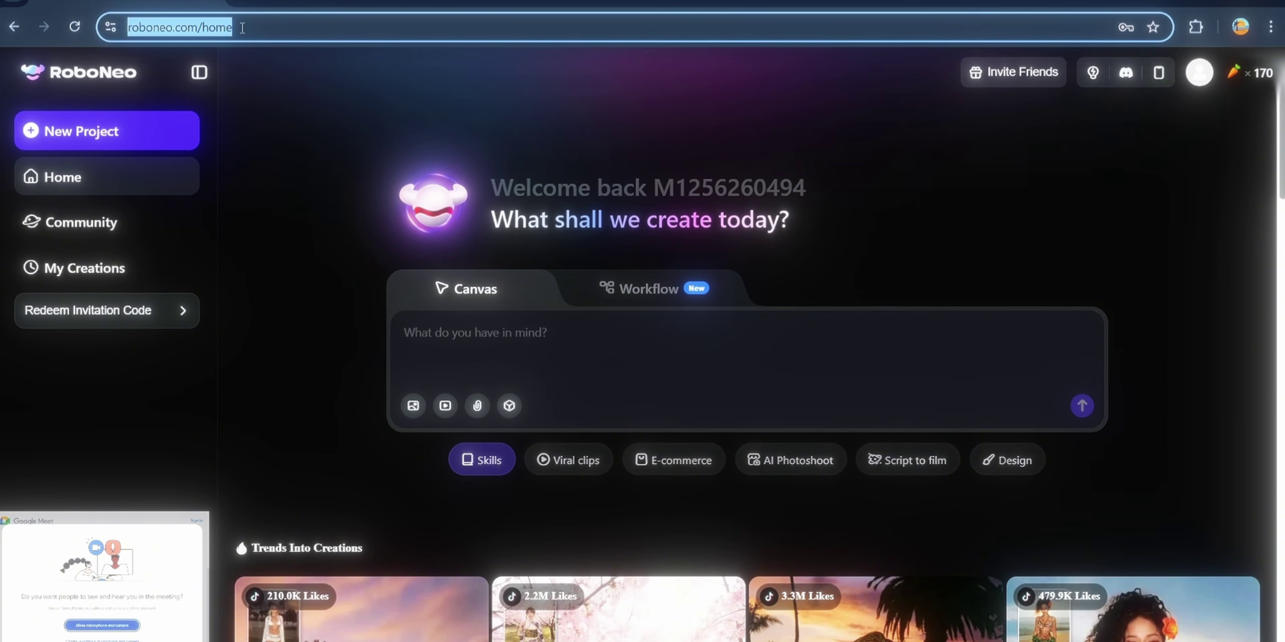
{"action": "left_click", "coordinate": [1199, 73]}
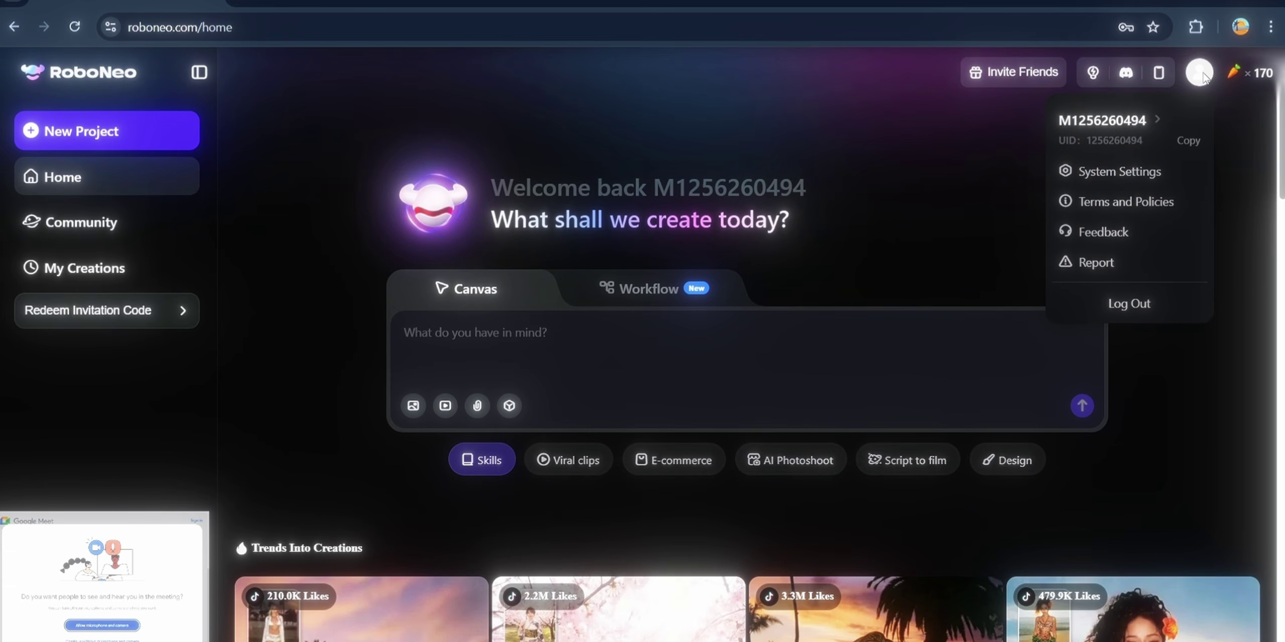
{"action": "mouse_move", "coordinate": [1262, 72]}
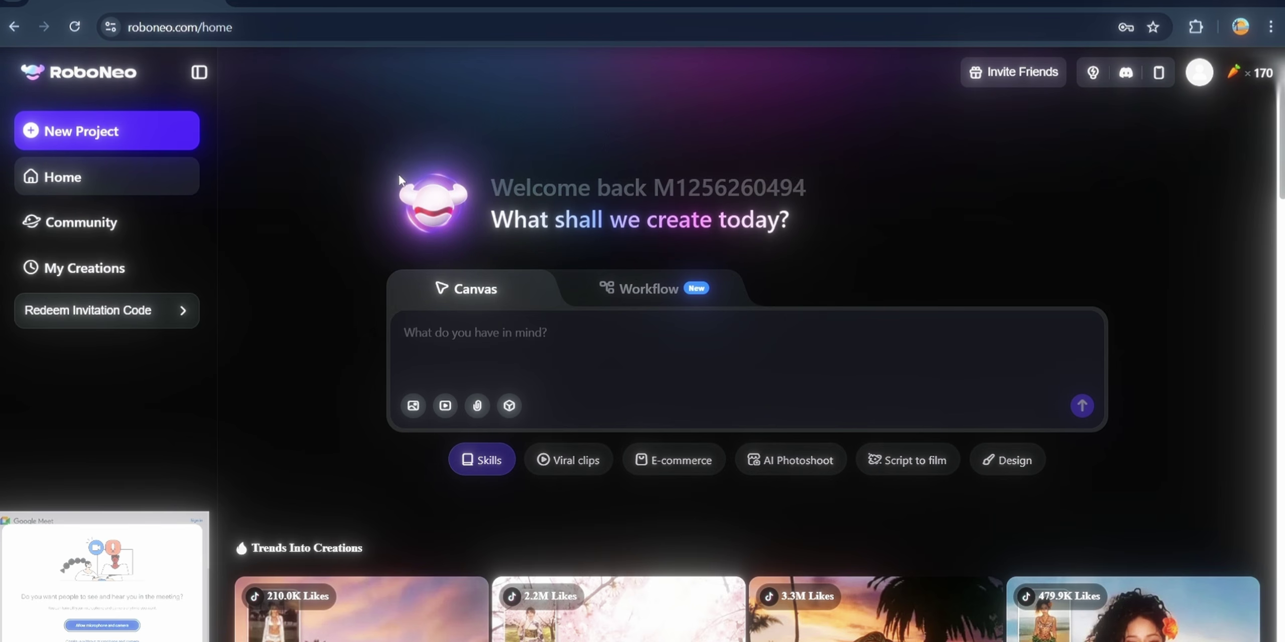
{"action": "left_click", "coordinate": [1200, 78]}
Create a new project in Workflow mode
{"action": "left_click", "coordinate": [56, 131]}
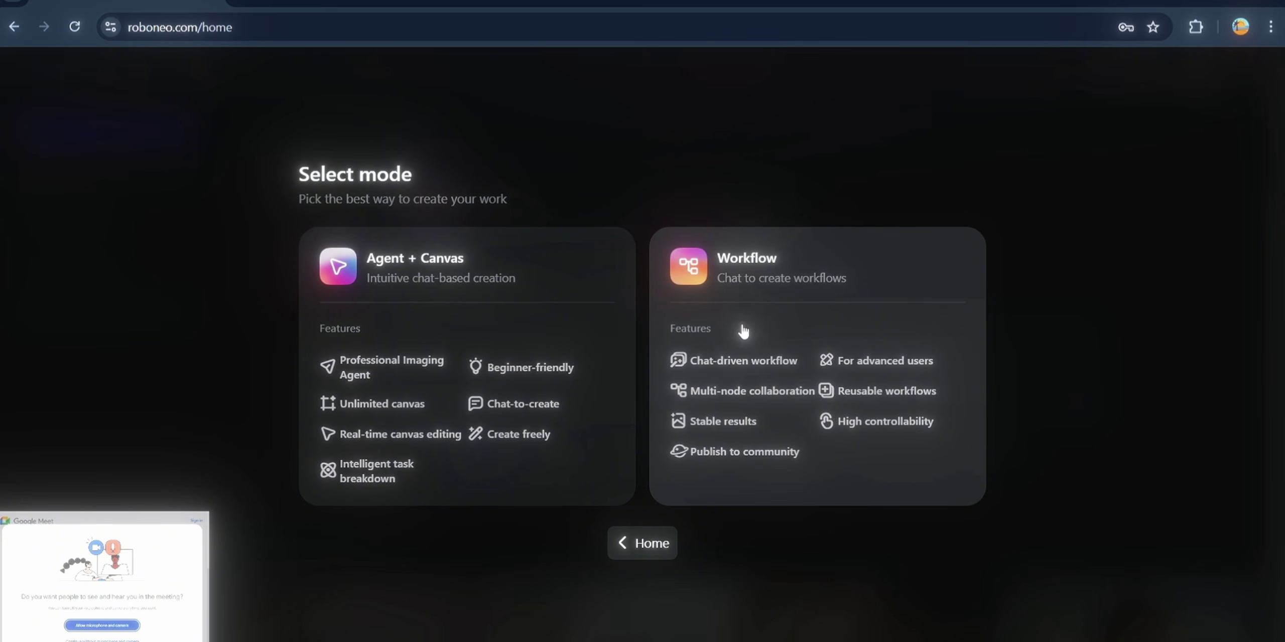
{"action": "left_click", "coordinate": [724, 347]}
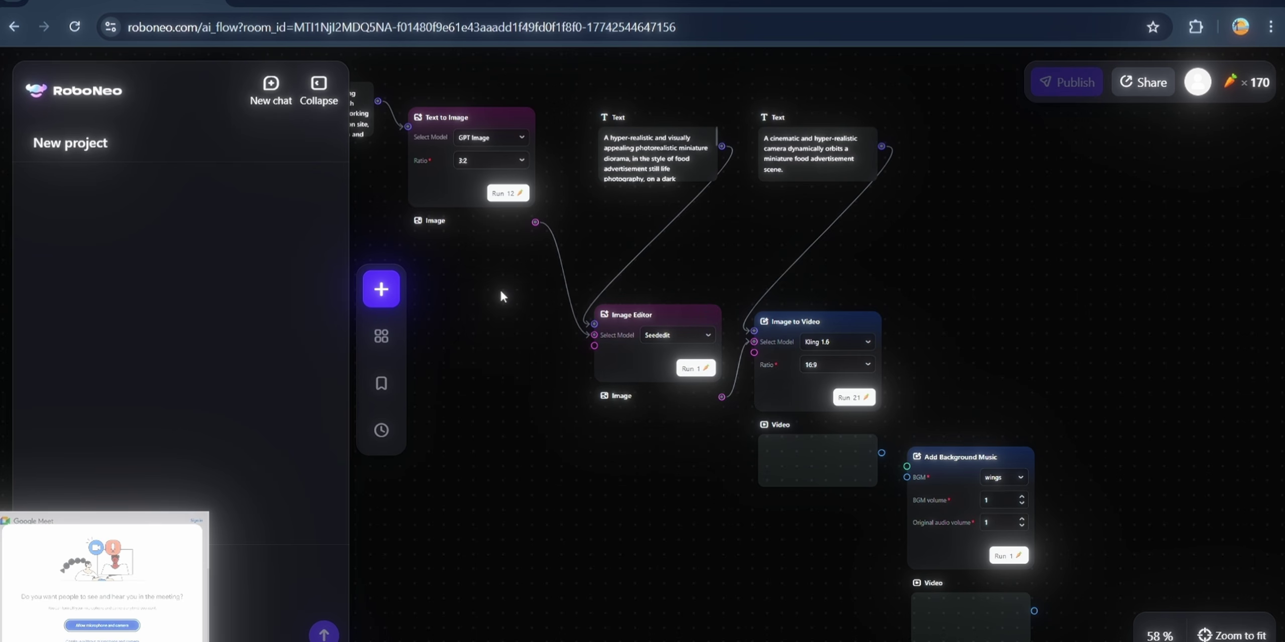
{"action": "mouse_move", "coordinate": [428, 127]}
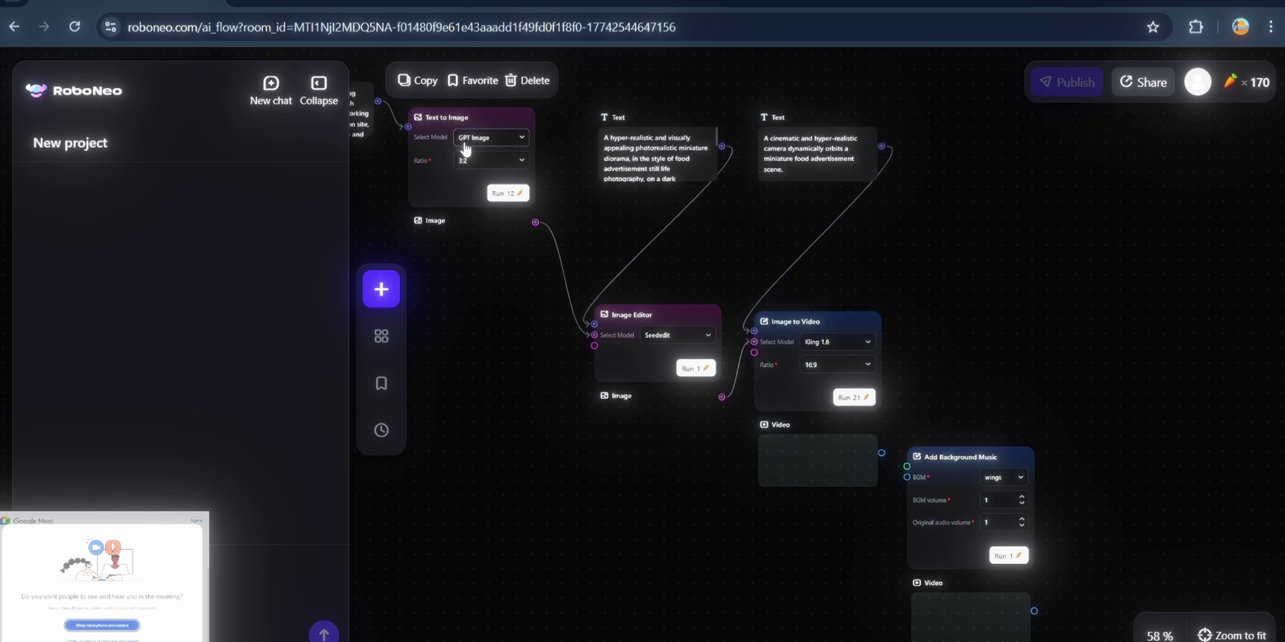
{"action": "mouse_move", "coordinate": [781, 339]}
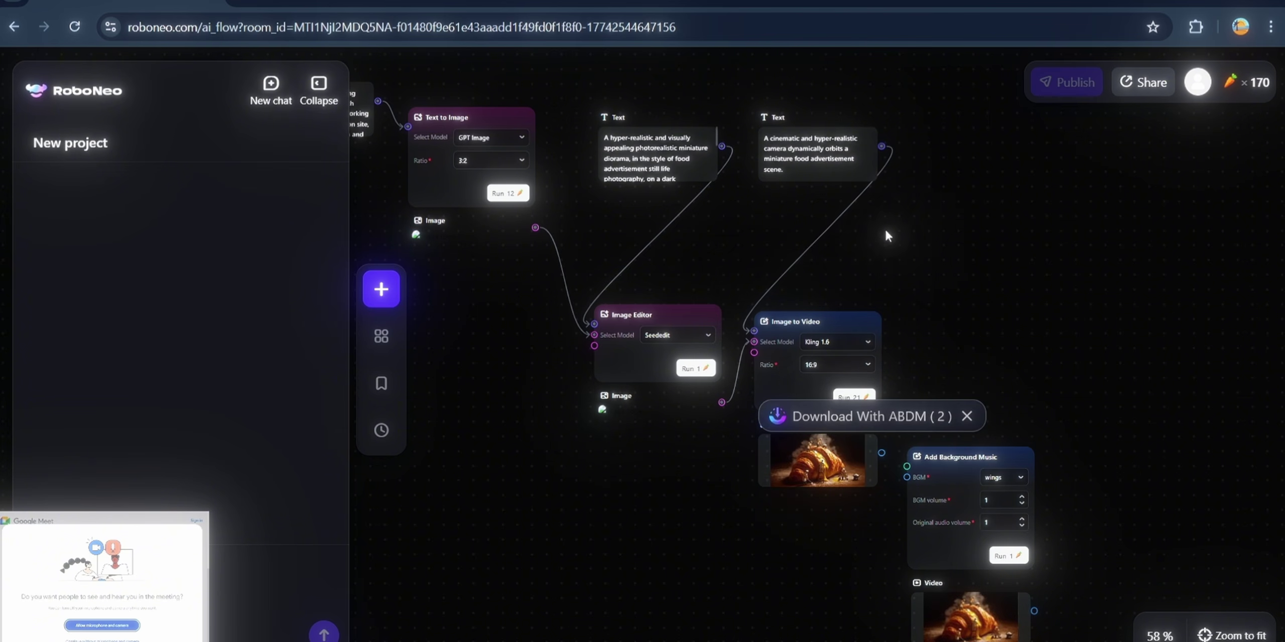
{"action": "left_click", "coordinate": [1271, 27]}
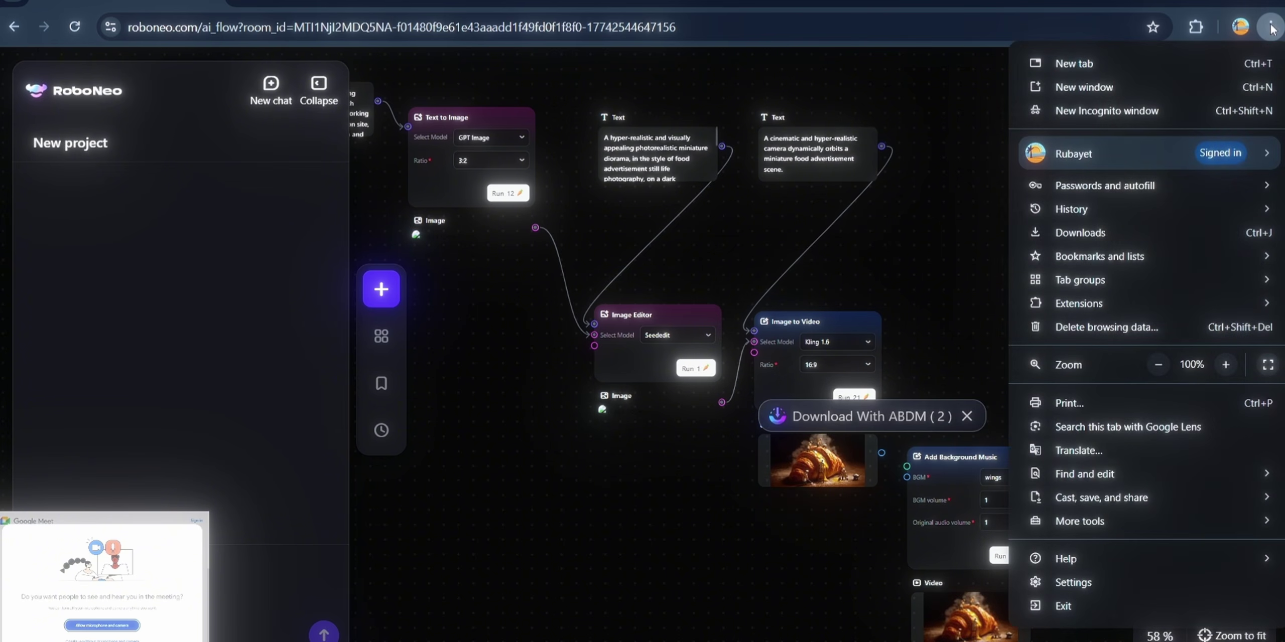
{"action": "left_click", "coordinate": [901, 266]}
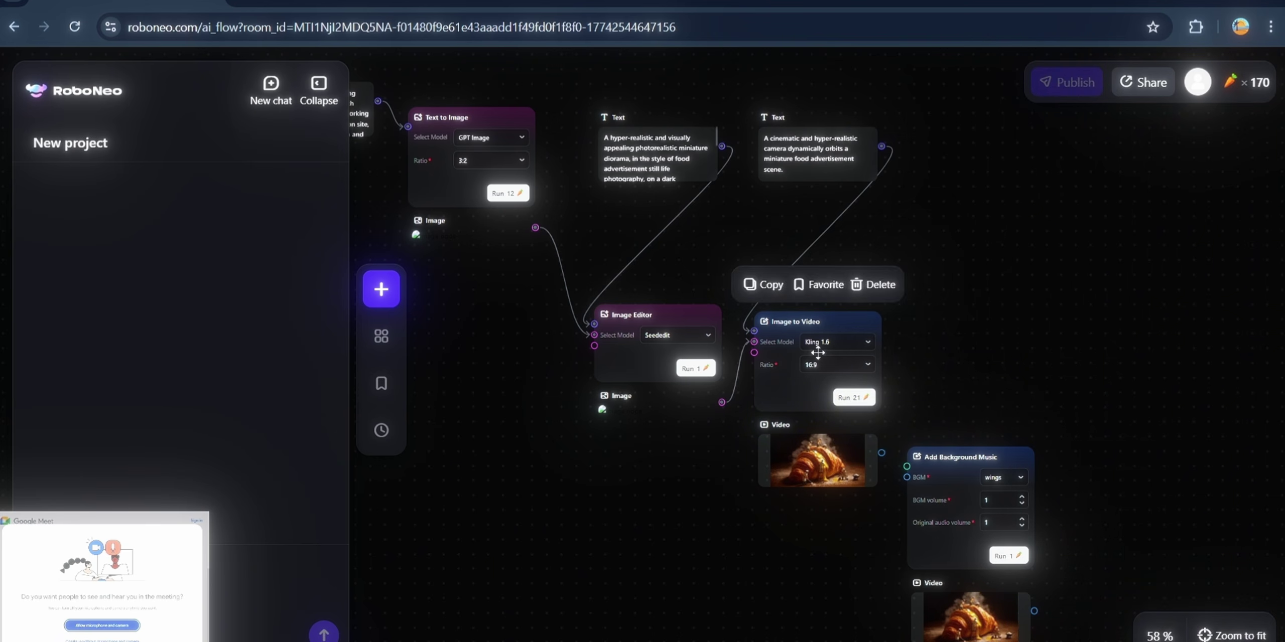
Move the Text node with the cinematic camera-orbit prompt directly above the Image to Video node
{"action": "scroll", "coordinate": [978, 388], "scroll_direction": "up", "scroll_amount": 5}
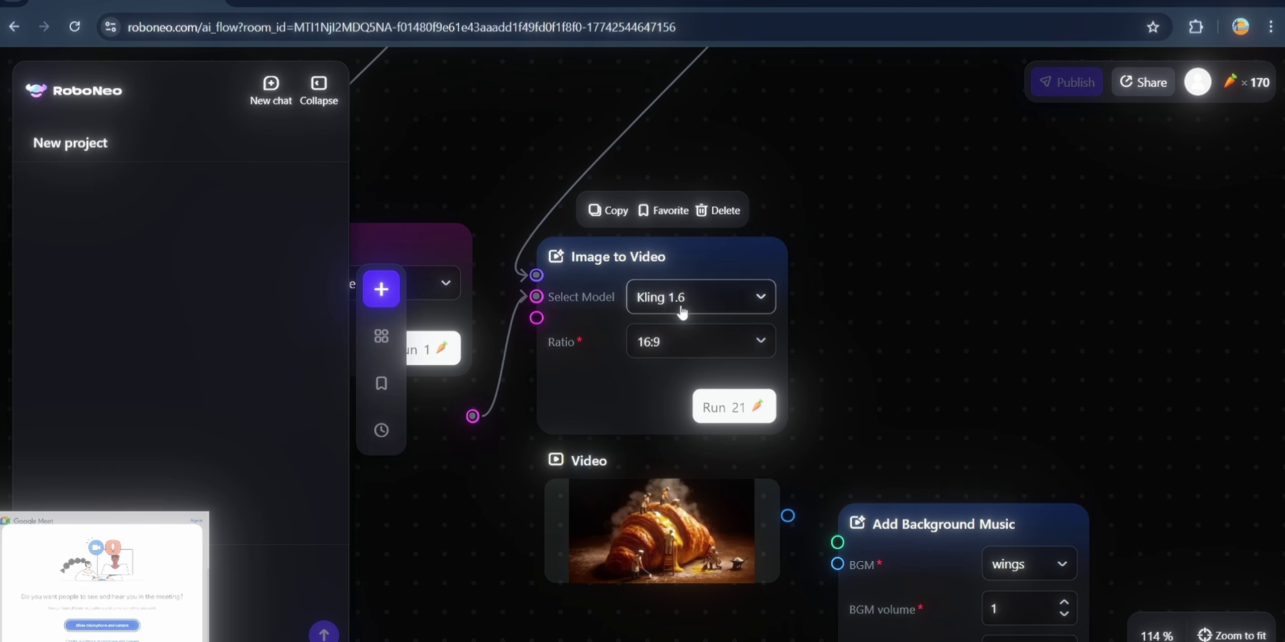
{"action": "scroll", "coordinate": [611, 311], "scroll_direction": "up", "scroll_amount": 2}
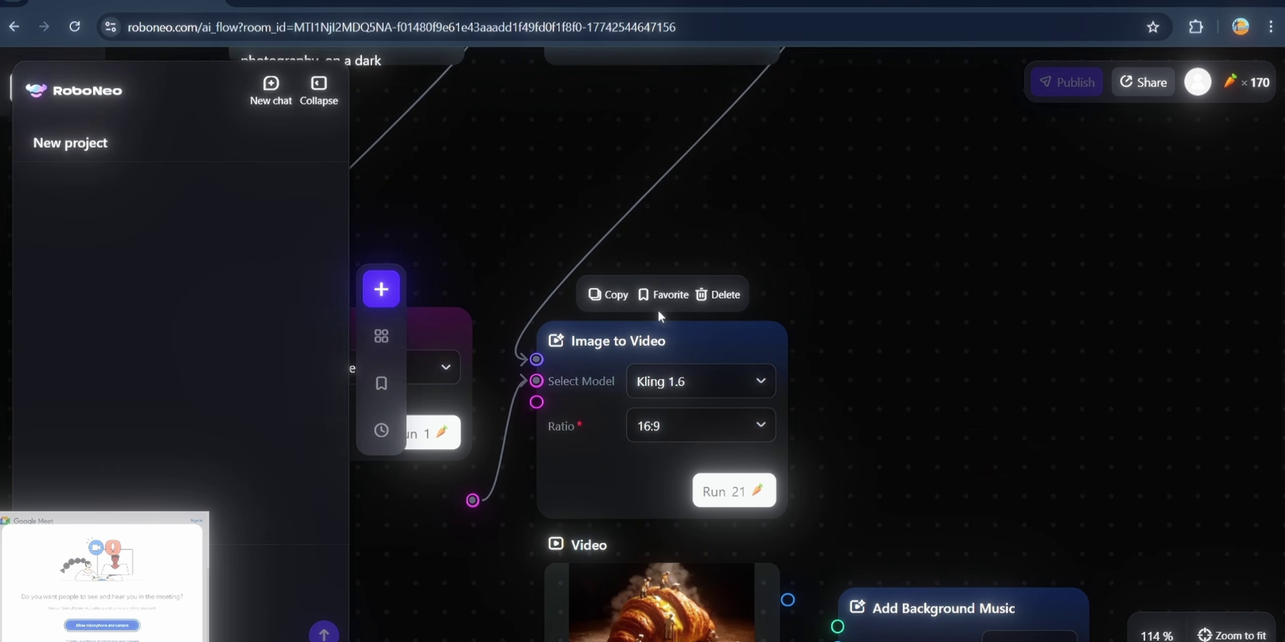
{"action": "scroll", "coordinate": [619, 353], "scroll_direction": "down", "scroll_amount": 2}
{"action": "scroll", "coordinate": [623, 333], "scroll_direction": "up", "scroll_amount": 6}
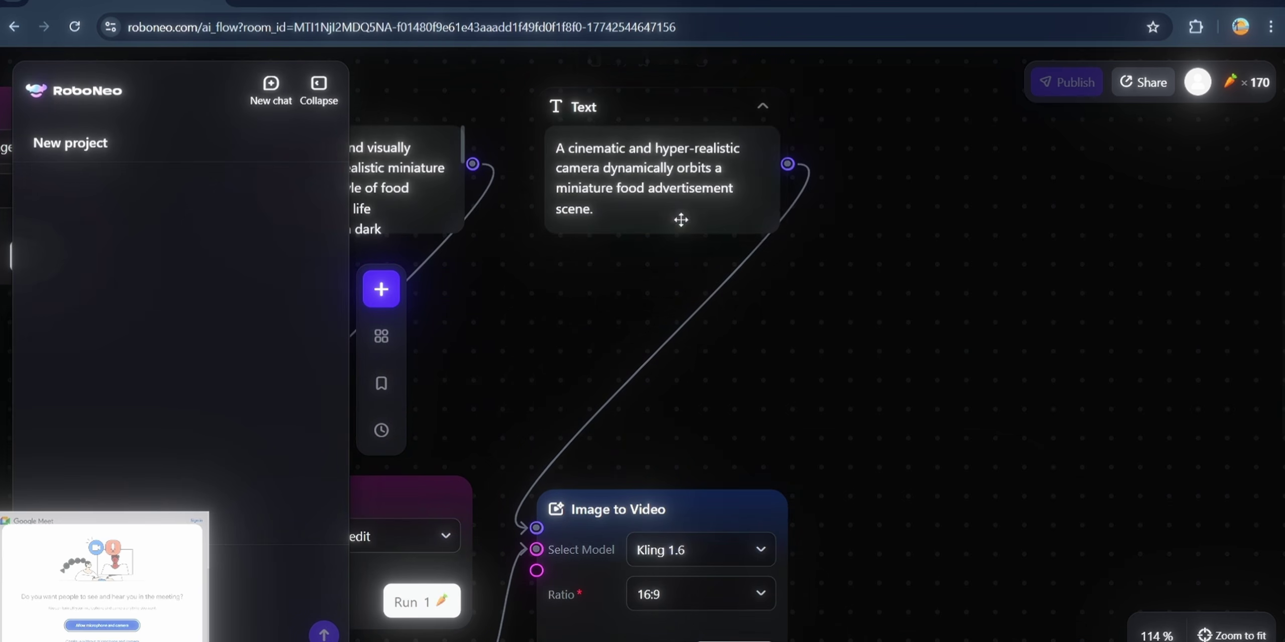
{"action": "left_click", "coordinate": [681, 219]}
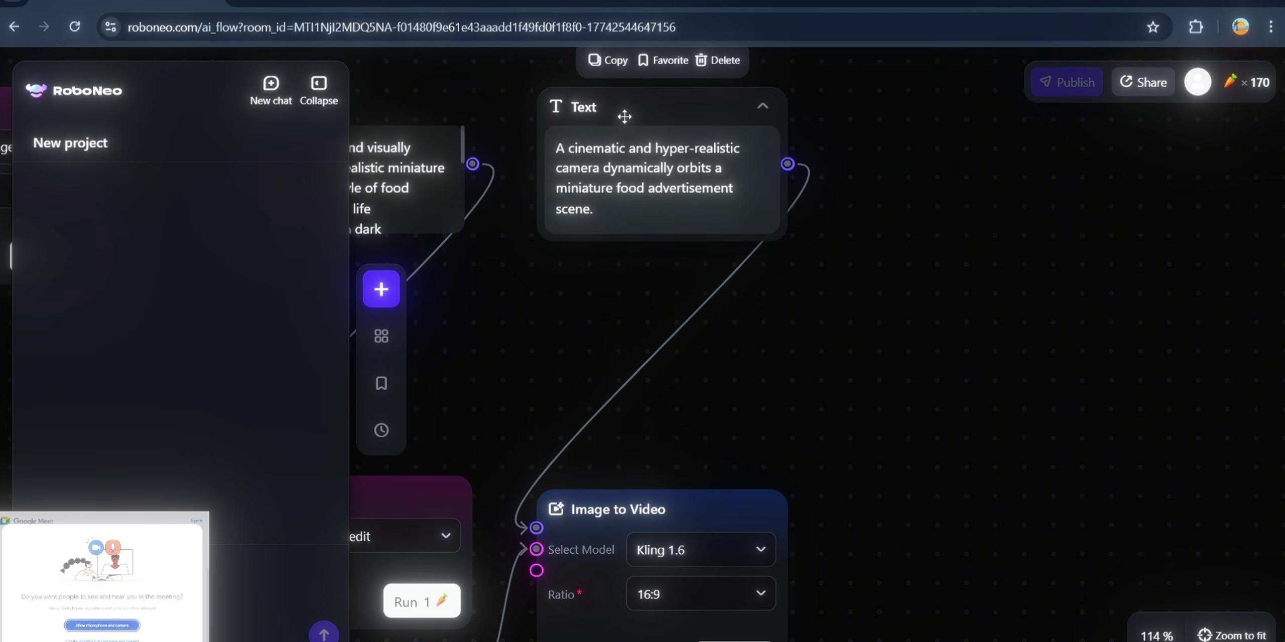
{"action": "left_click_drag", "start_coordinate": [624, 116], "coordinate": [618, 355]}
{"action": "scroll", "coordinate": [812, 294], "scroll_direction": "down", "scroll_amount": 5}
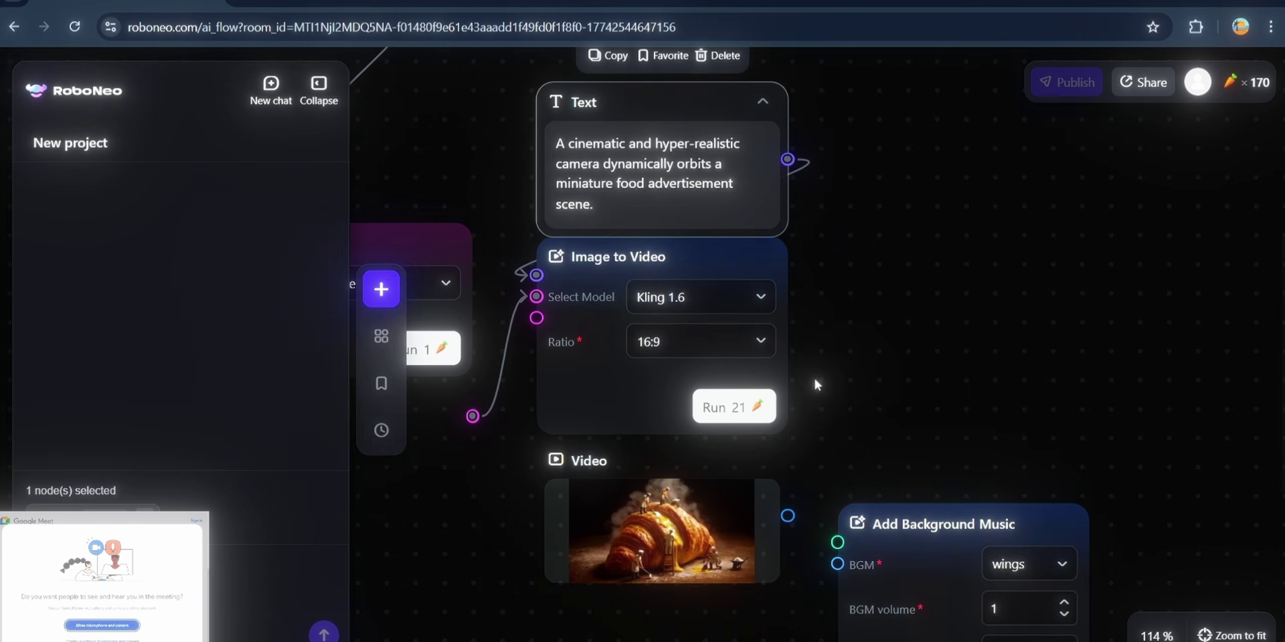
{"action": "scroll", "coordinate": [814, 377], "scroll_direction": "up", "scroll_amount": 2}
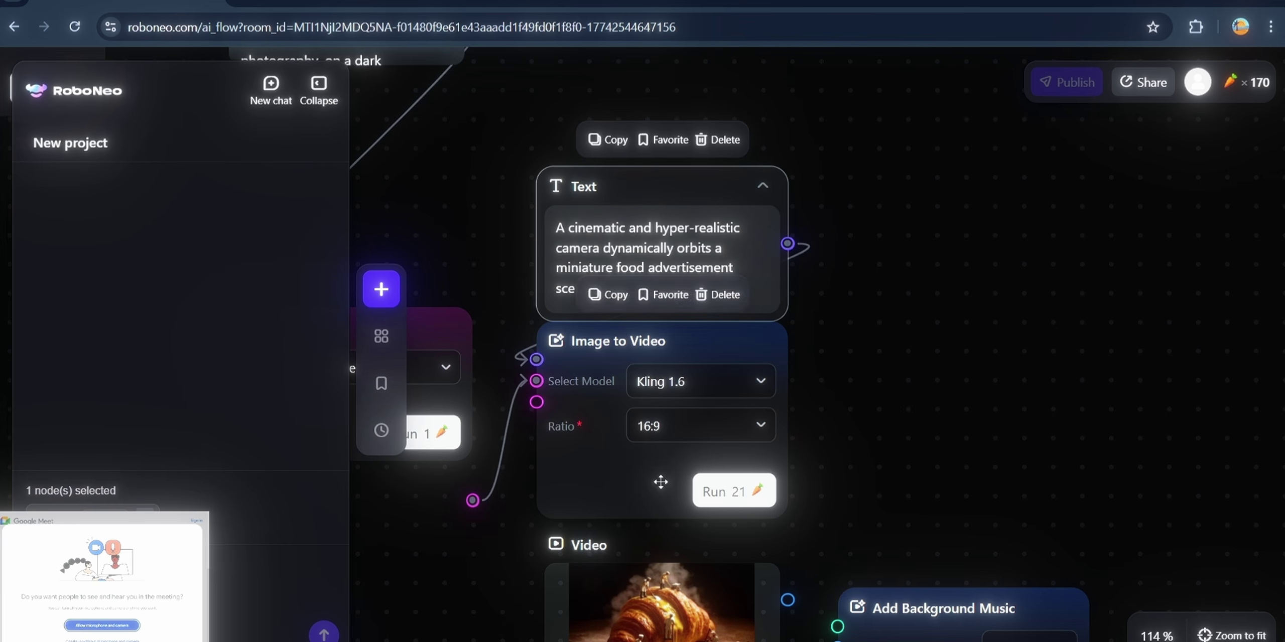
{"action": "left_click", "coordinate": [488, 211]}
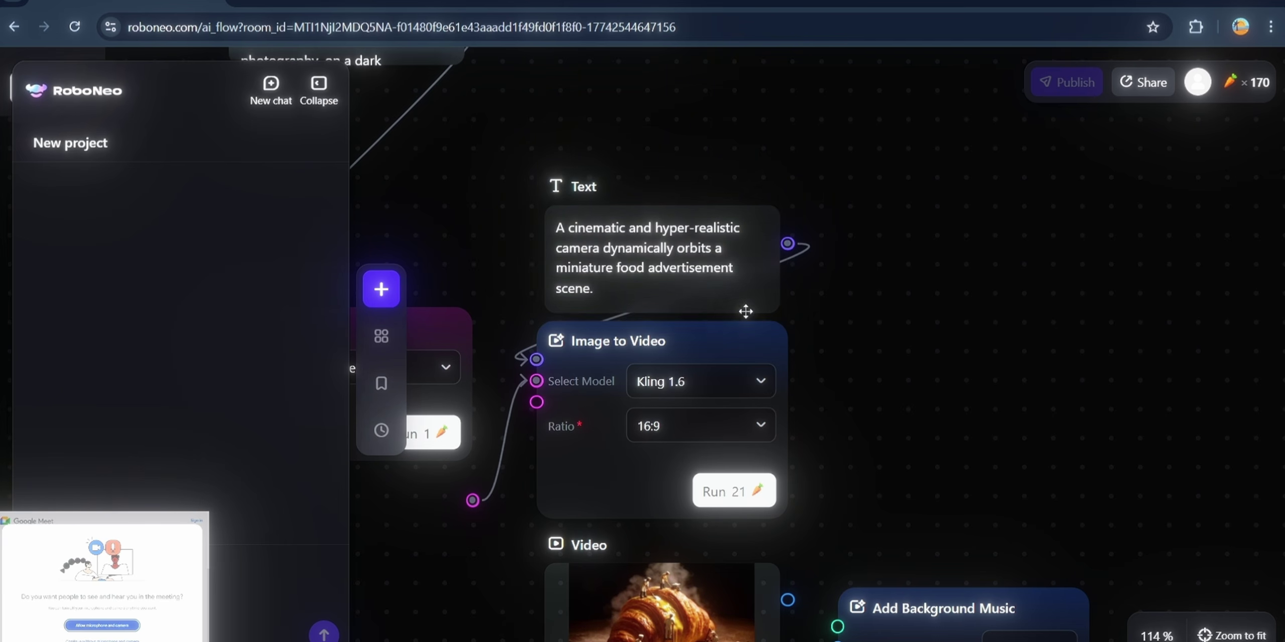
Set the Image to Video node's model to Grok
{"action": "scroll", "coordinate": [746, 296], "scroll_direction": "down", "scroll_amount": 4}
{"action": "scroll", "coordinate": [813, 293], "scroll_direction": "up", "scroll_amount": 2}
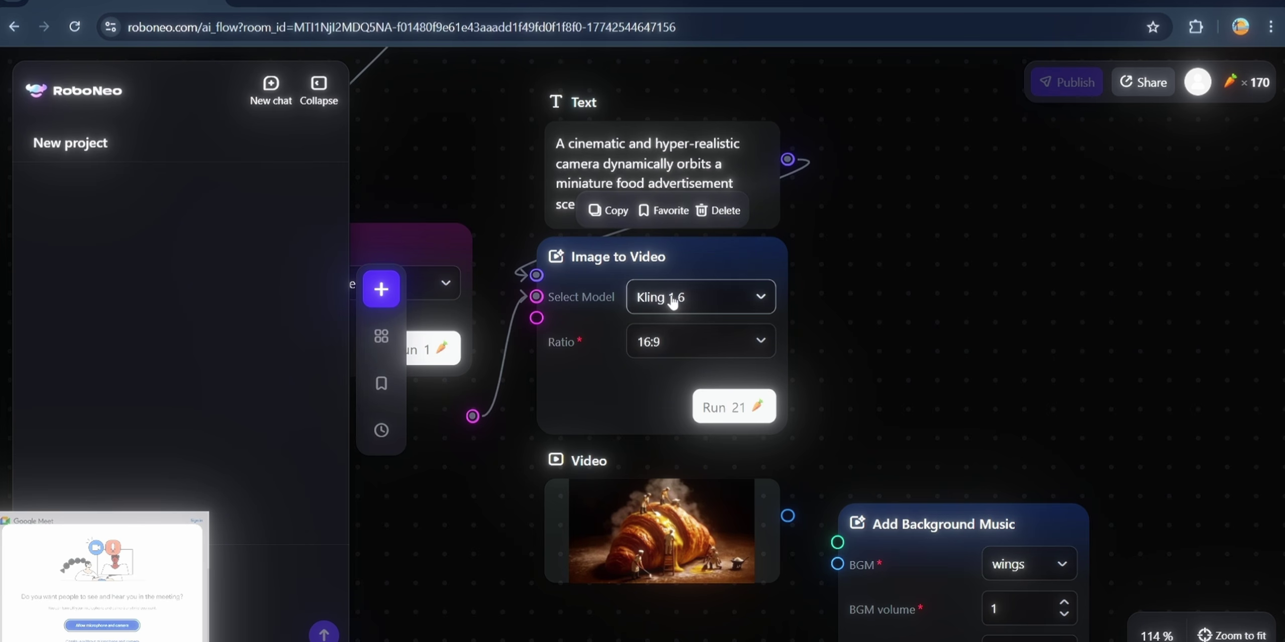
{"action": "left_click", "coordinate": [727, 297]}
{"action": "scroll", "coordinate": [803, 343], "scroll_direction": "down", "scroll_amount": 4}
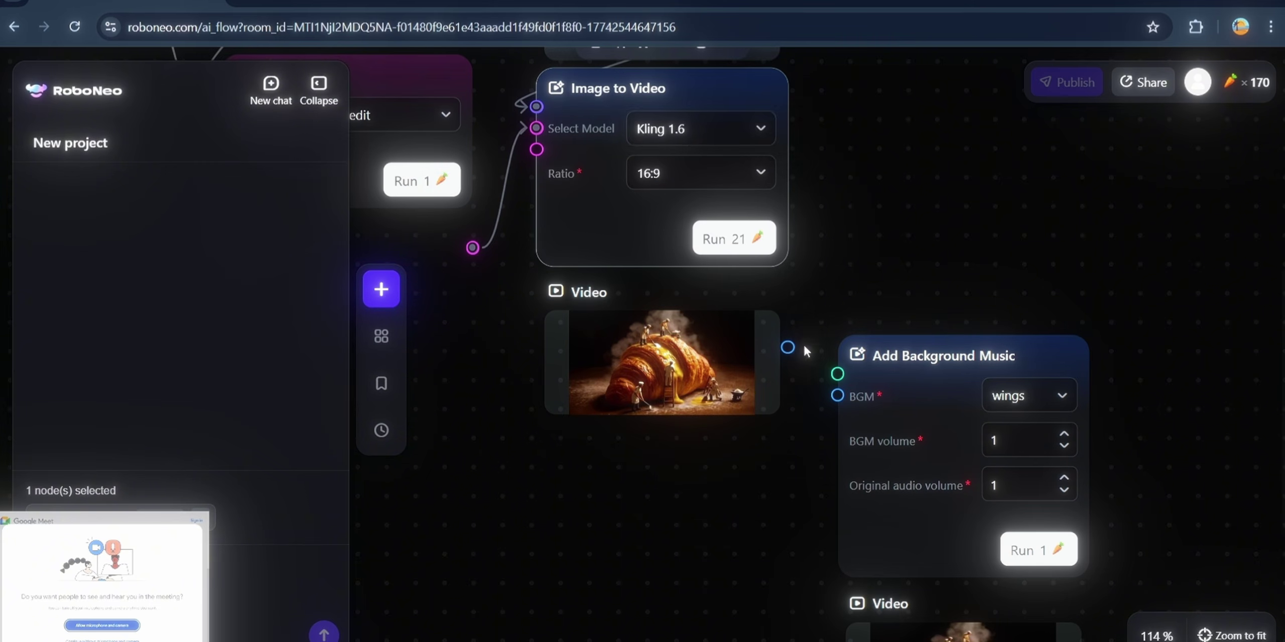
{"action": "left_click", "coordinate": [768, 133]}
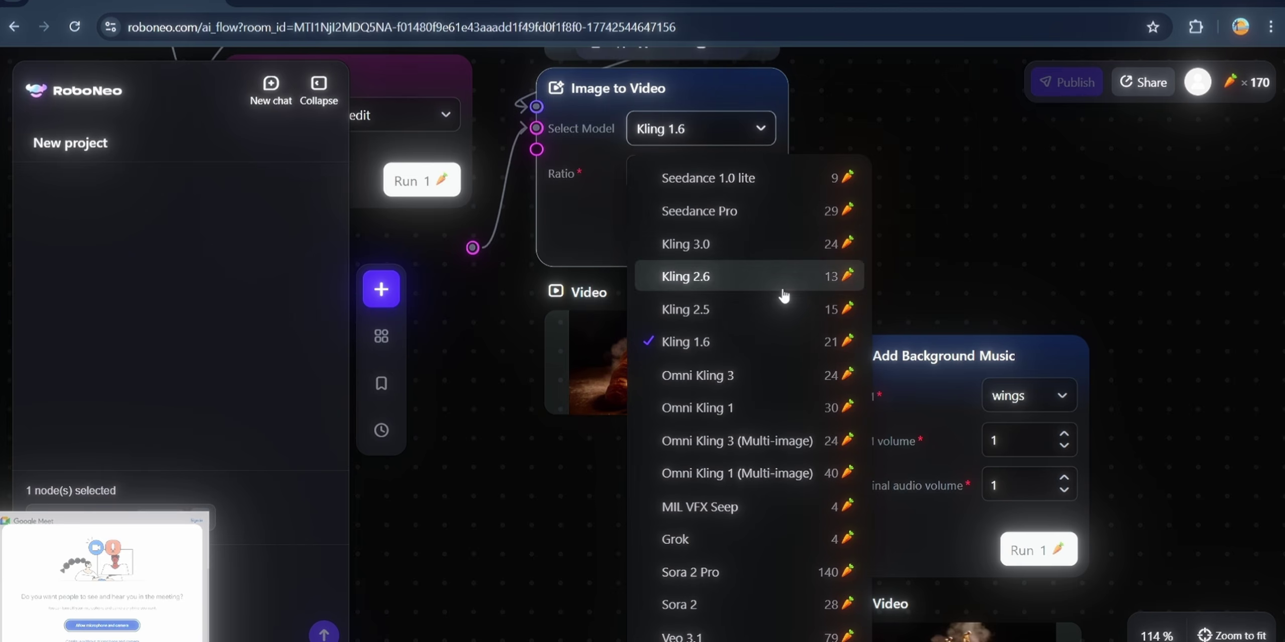
{"action": "scroll", "coordinate": [796, 464], "scroll_direction": "down", "scroll_amount": 3}
{"action": "left_click", "coordinate": [772, 221]}
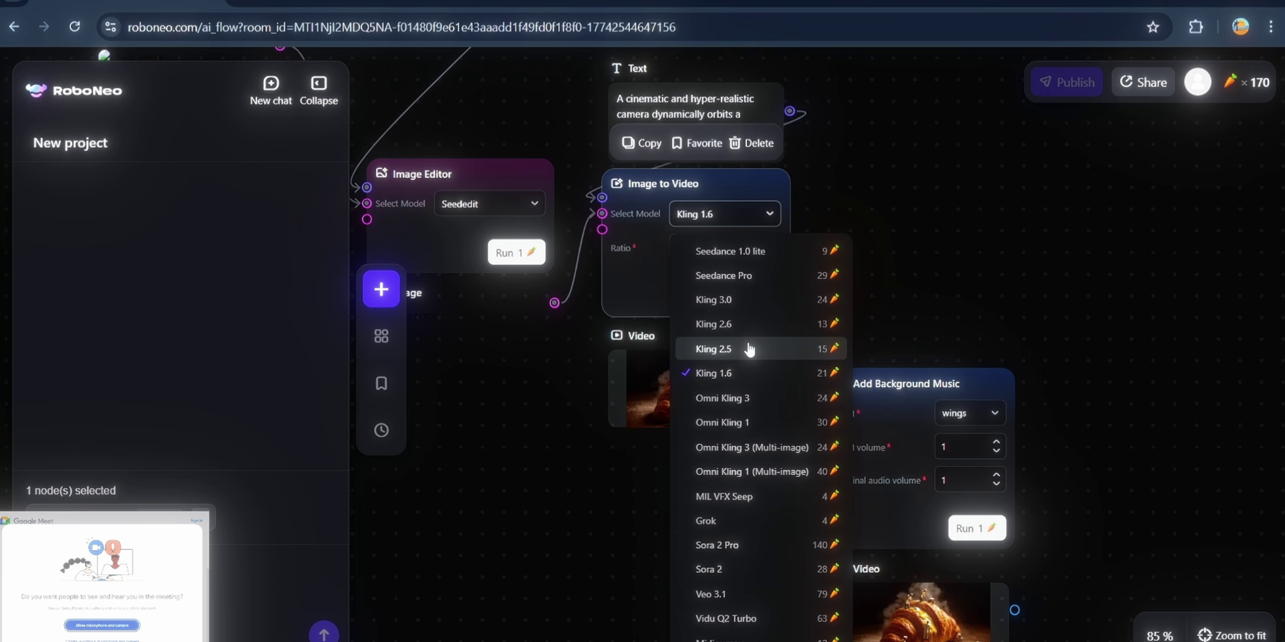
{"action": "mouse_move", "coordinate": [1252, 93]}
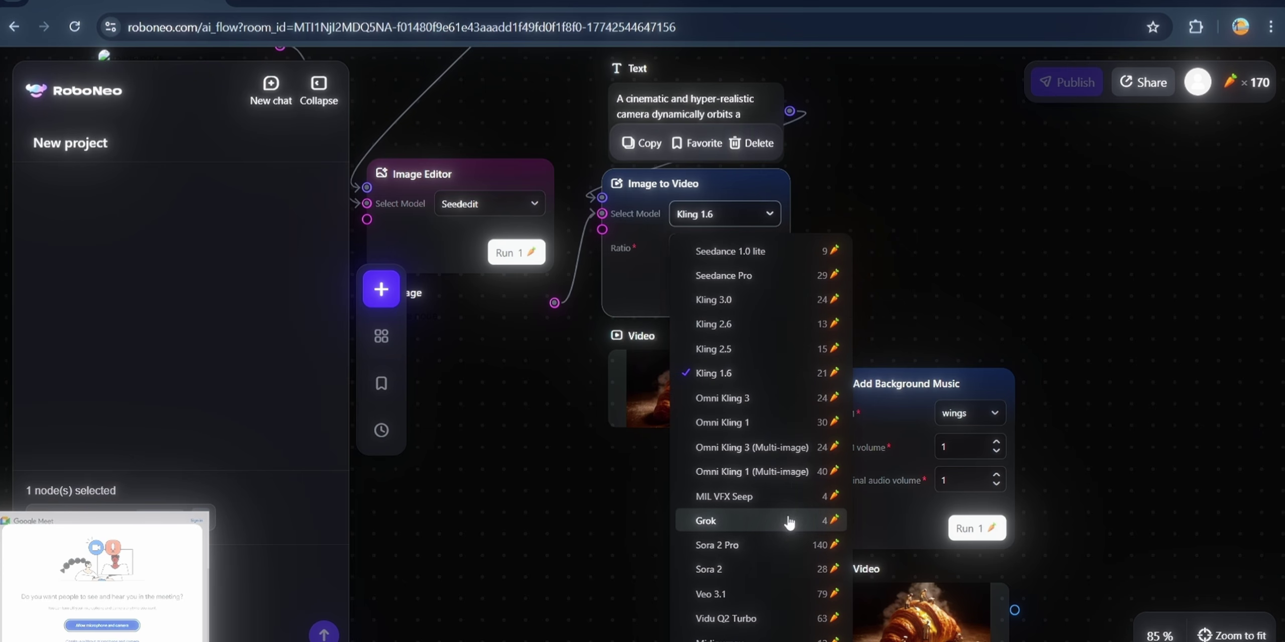
{"action": "left_click", "coordinate": [724, 523]}
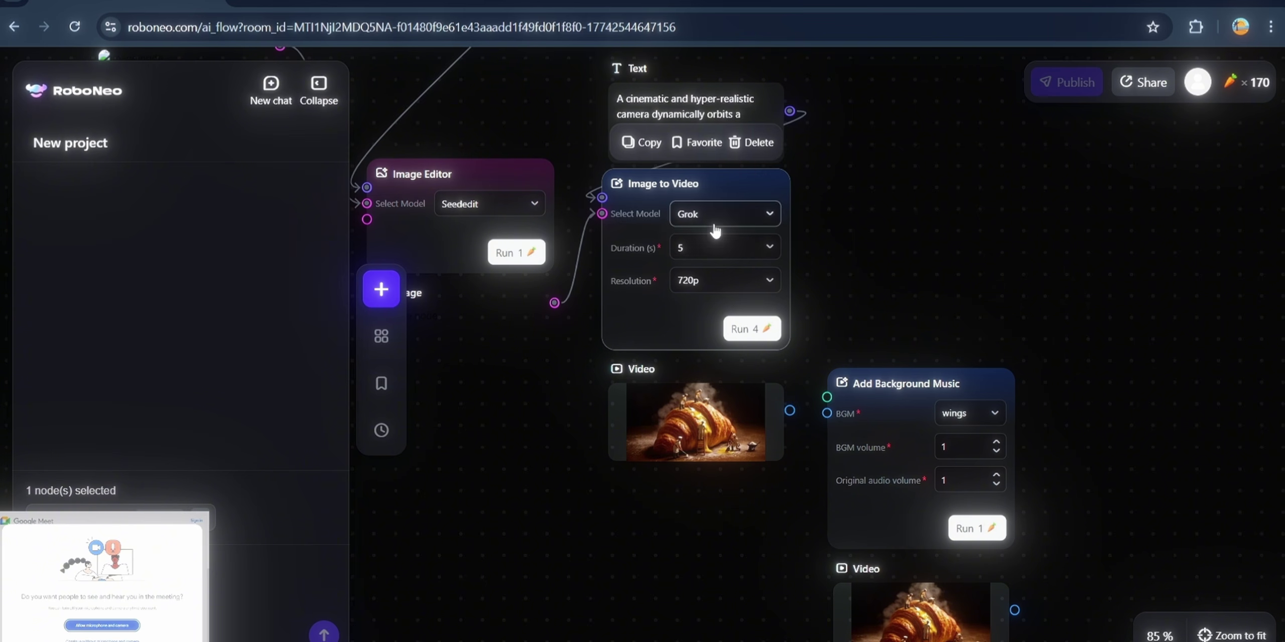
Review the resolution options of the Image to Video node and keep 720p selected
{"action": "left_click", "coordinate": [736, 281]}
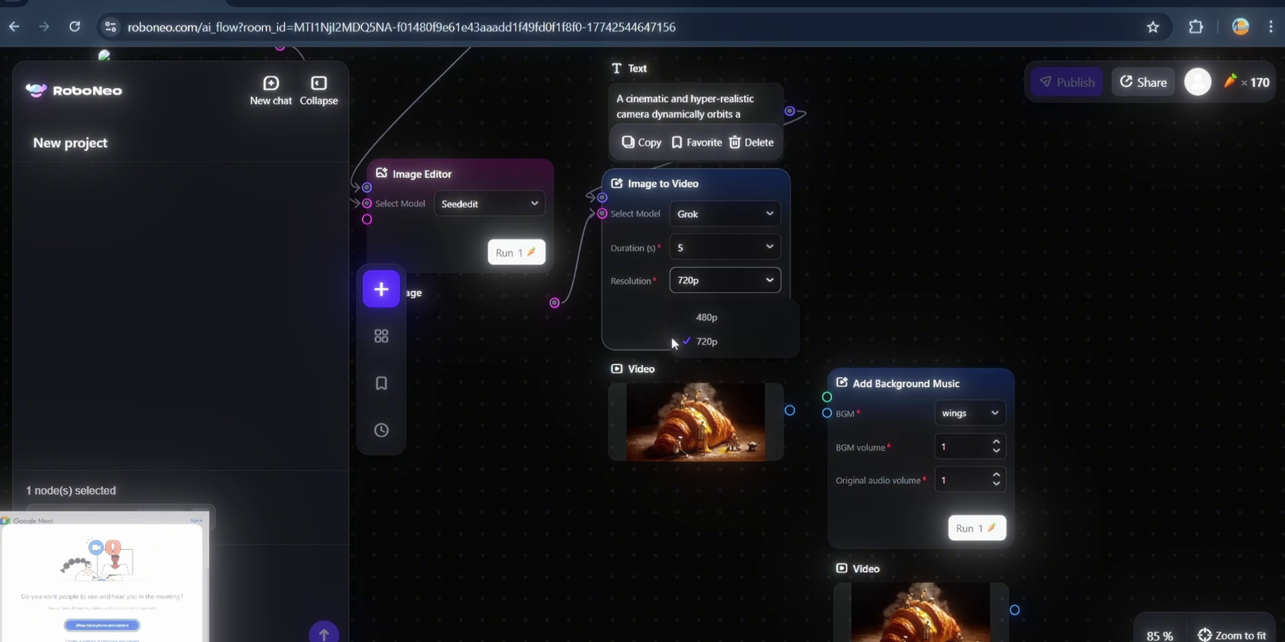
{"action": "left_click", "coordinate": [704, 346]}
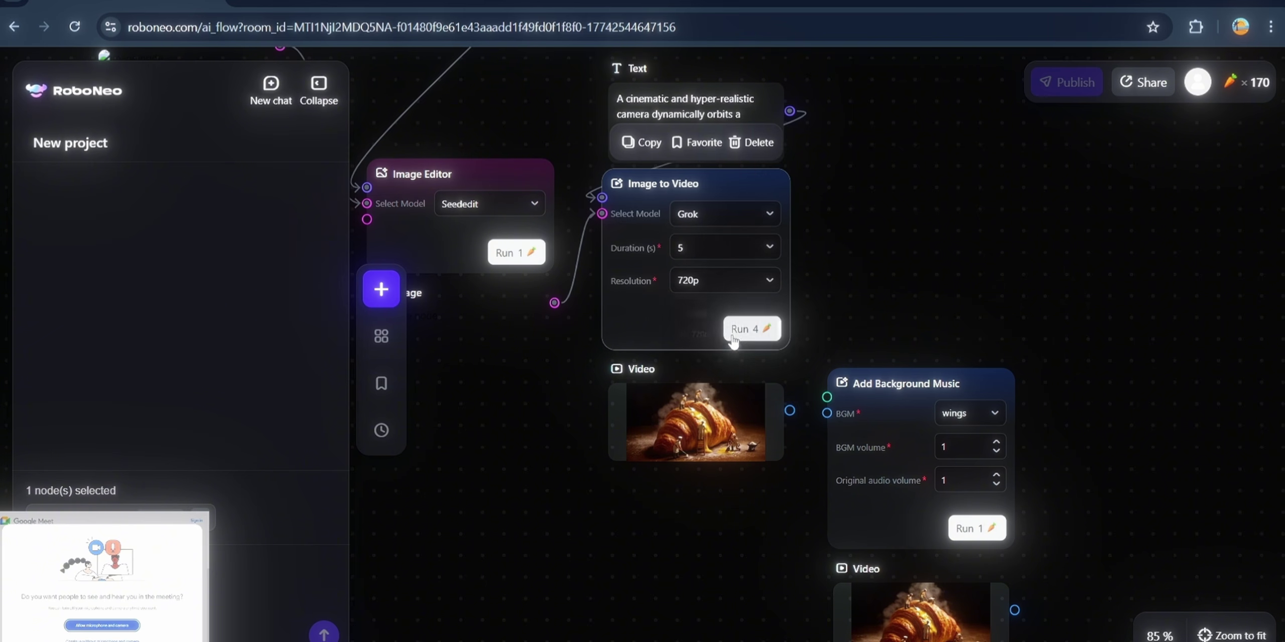
{"action": "left_click", "coordinate": [731, 281]}
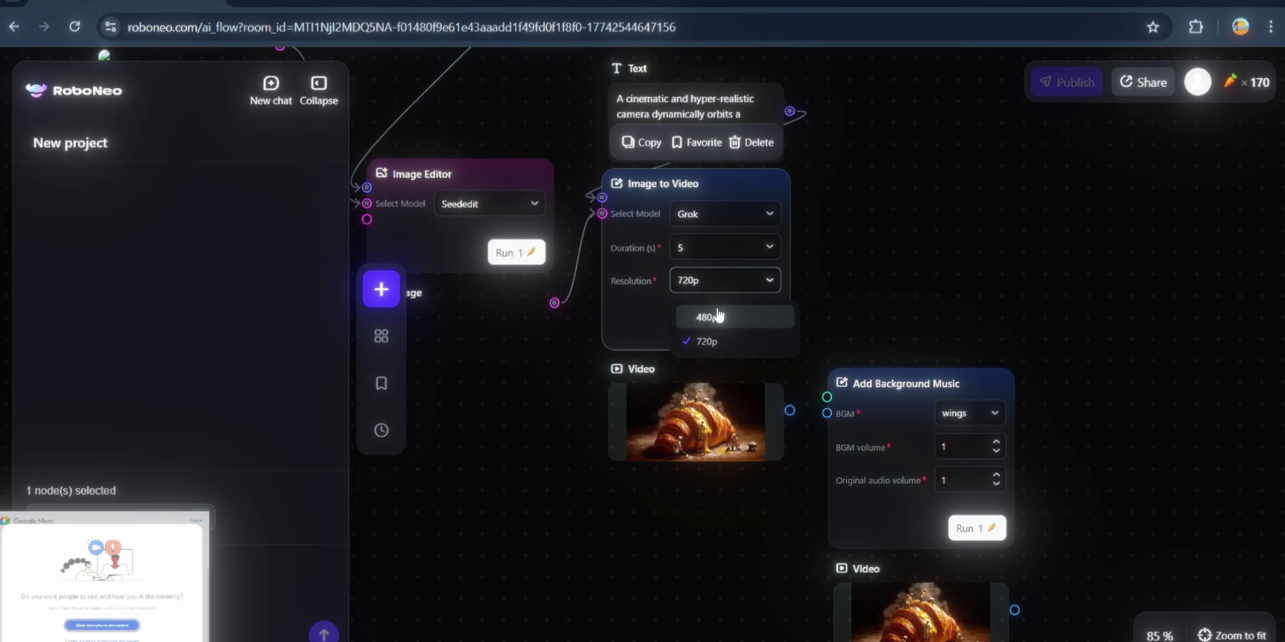
{"action": "left_click", "coordinate": [723, 343]}
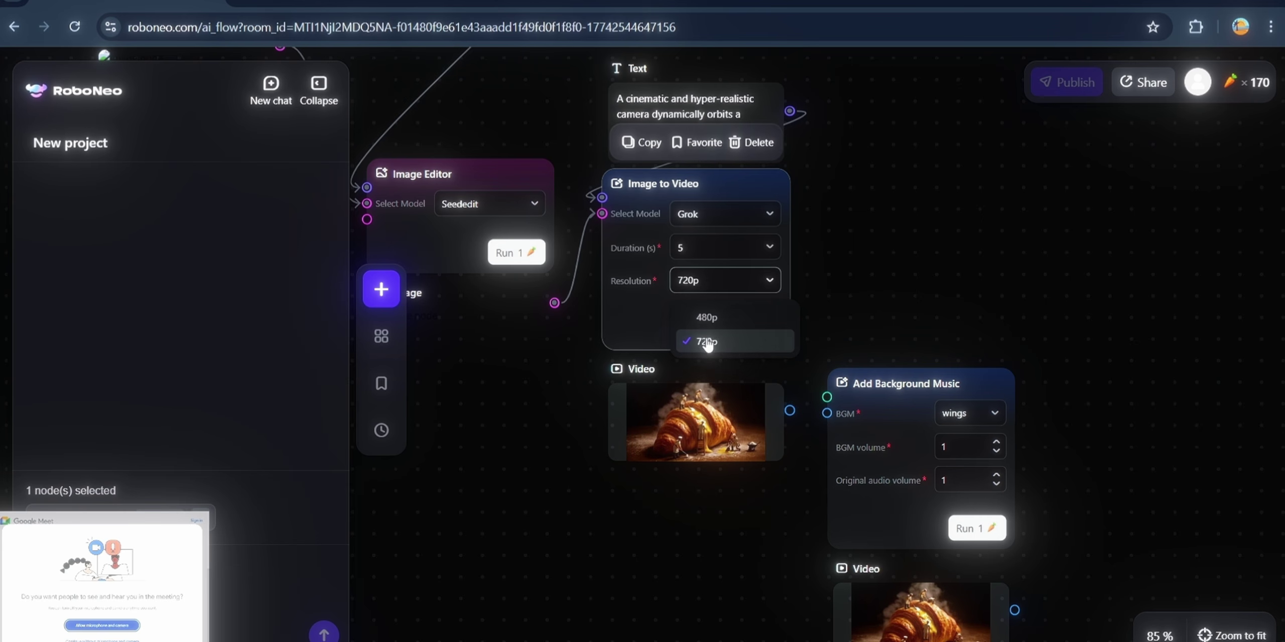
Try a duration of 8 seconds on the Image to Video node and return it to 5 seconds
{"action": "left_click", "coordinate": [711, 247]}
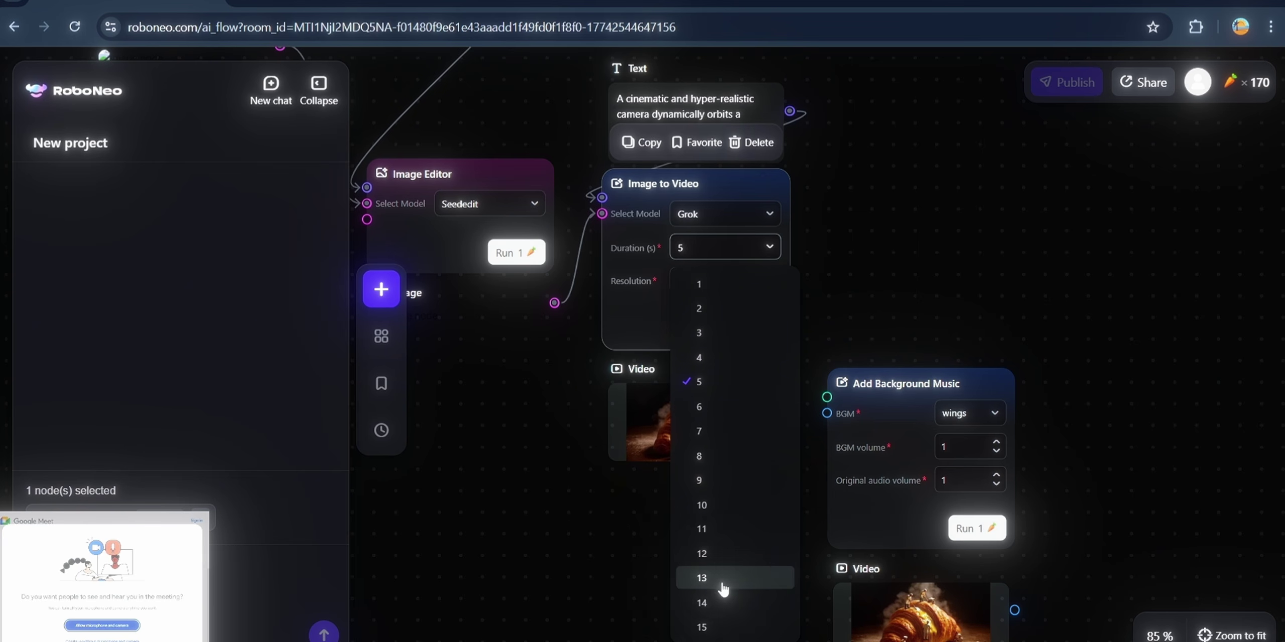
{"action": "left_click", "coordinate": [722, 455]}
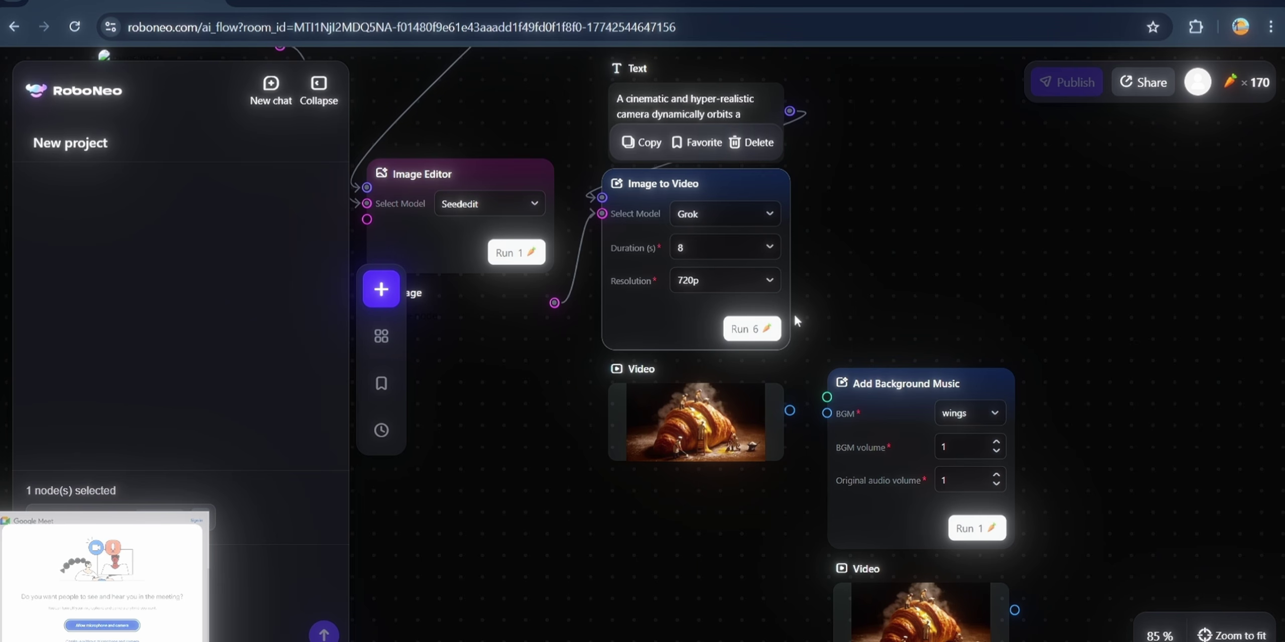
{"action": "left_click", "coordinate": [770, 246]}
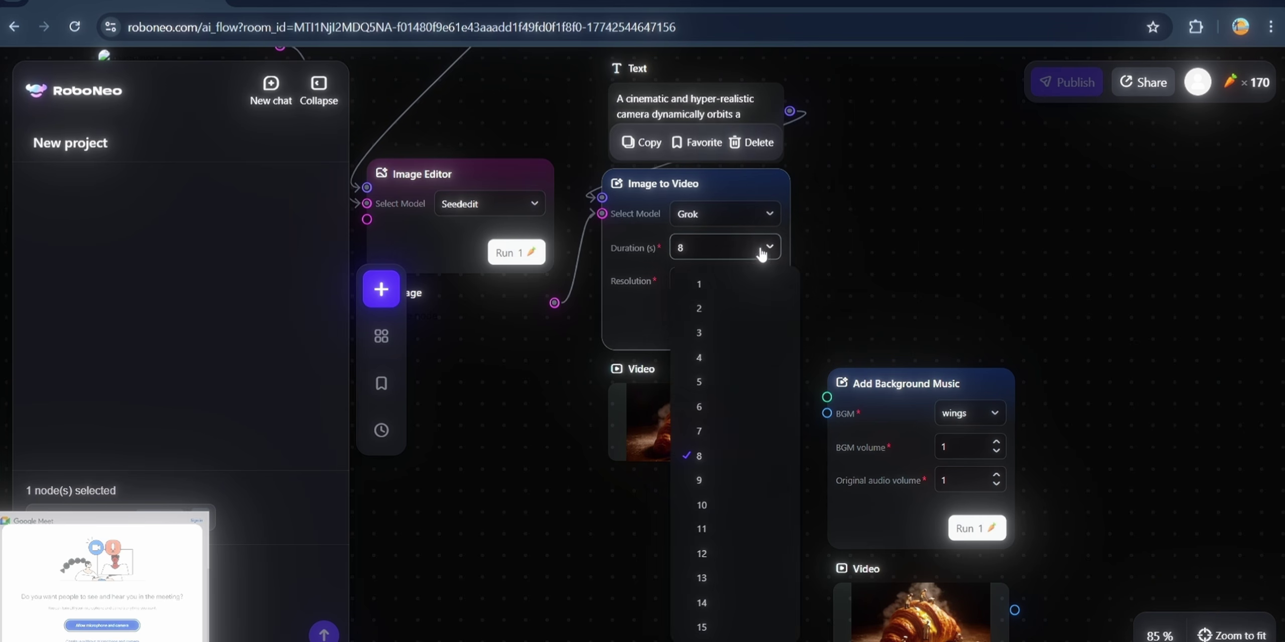
{"action": "left_click", "coordinate": [718, 383]}
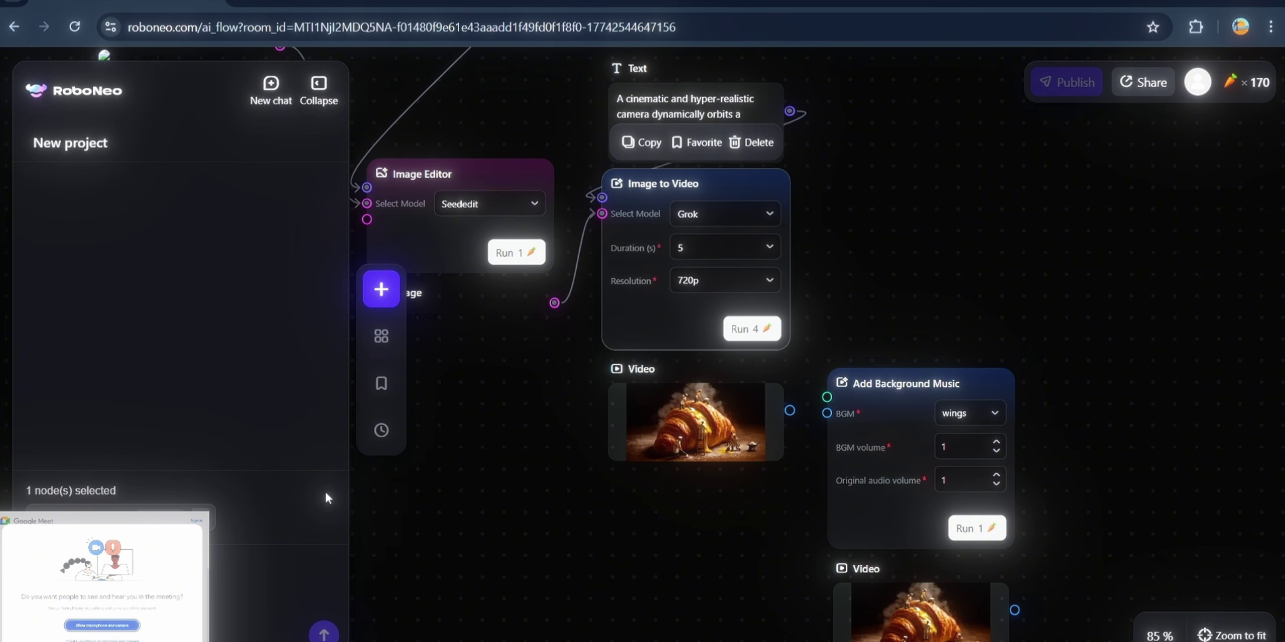
Replace the prompt in the Text node above Image to Video with "anime avatar is confused" and run the Image to Video node
{"action": "scroll", "coordinate": [588, 336], "scroll_direction": "up", "scroll_amount": 2}
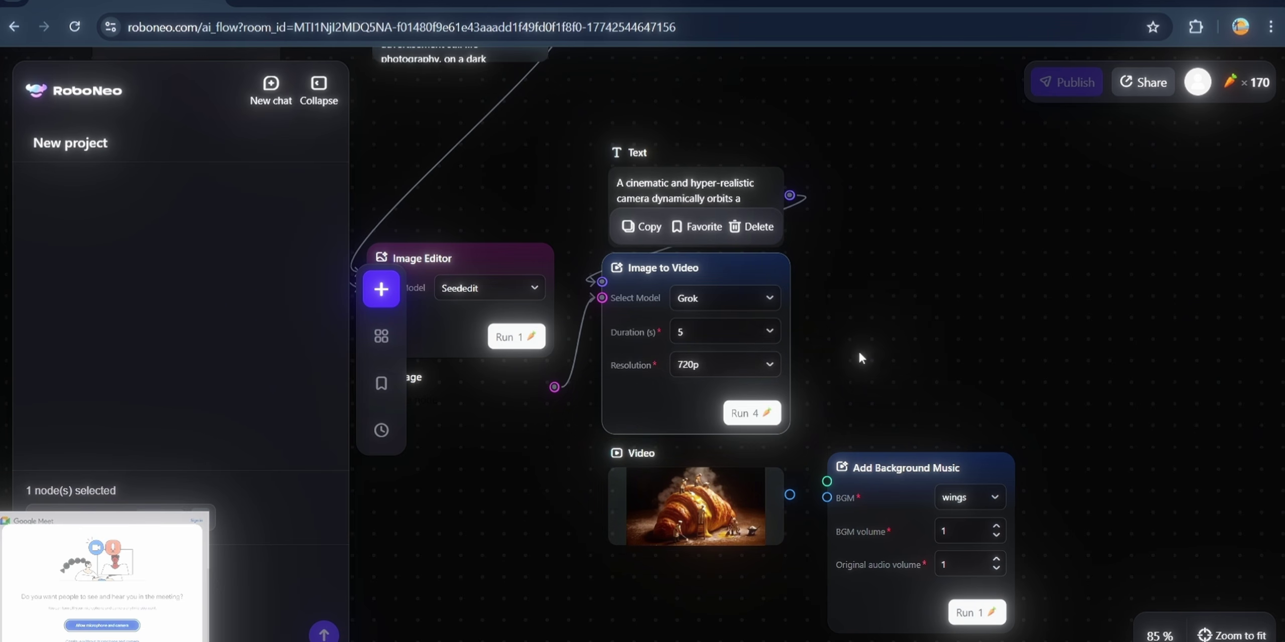
{"action": "scroll", "coordinate": [858, 350], "scroll_direction": "up", "scroll_amount": 2}
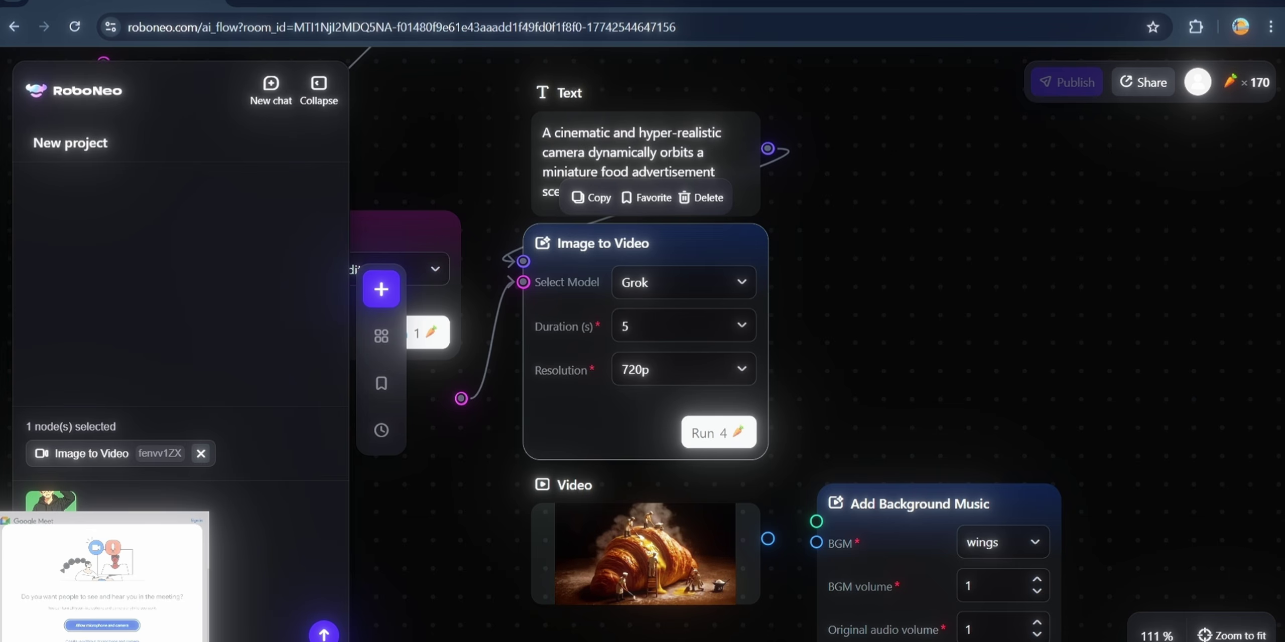
{"action": "left_click", "coordinate": [620, 164]}
{"action": "key", "text": "ctrl+a"}
{"action": "type", "text": "anime avatar is confused"}
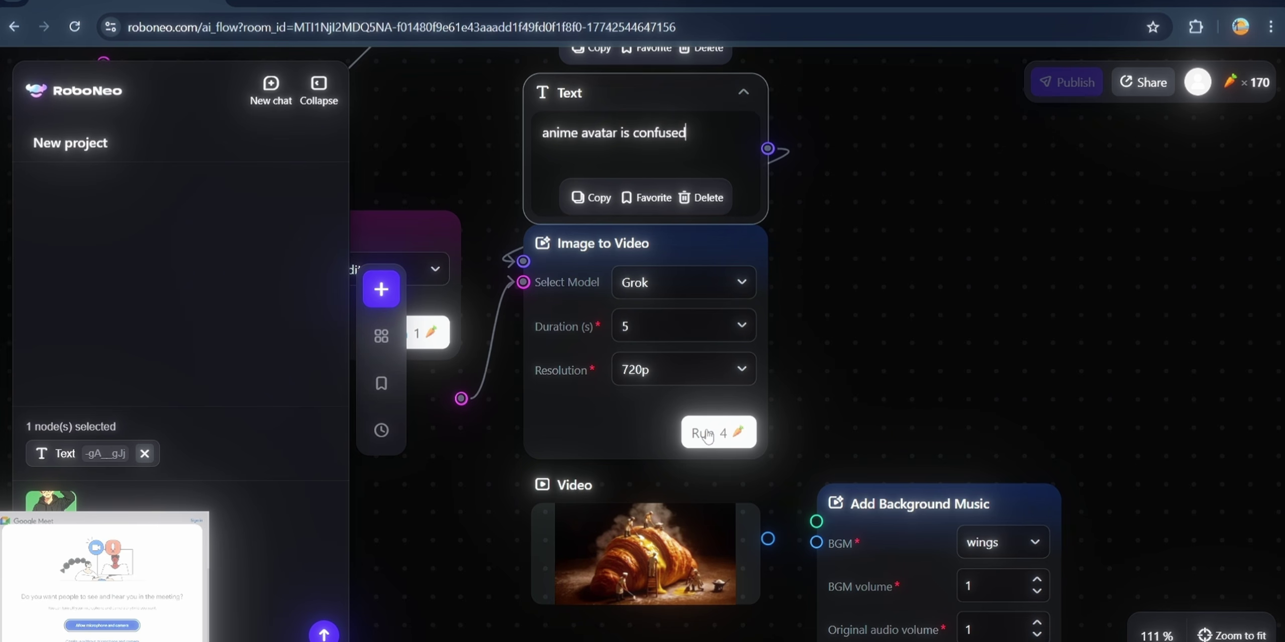
{"action": "left_click", "coordinate": [708, 436]}
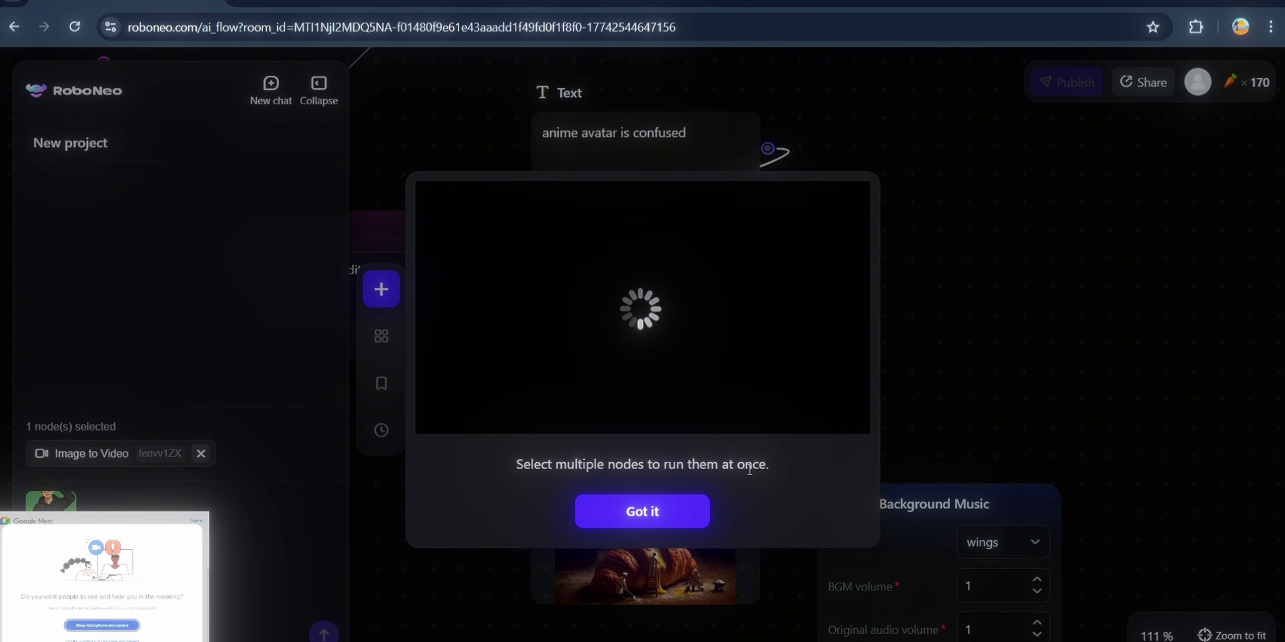
Dismiss the tip about running multiple nodes and check the generation progress in the Video node below Image to Video
{"action": "left_click", "coordinate": [766, 623]}
{"action": "scroll", "coordinate": [763, 510], "scroll_direction": "down", "scroll_amount": 5}
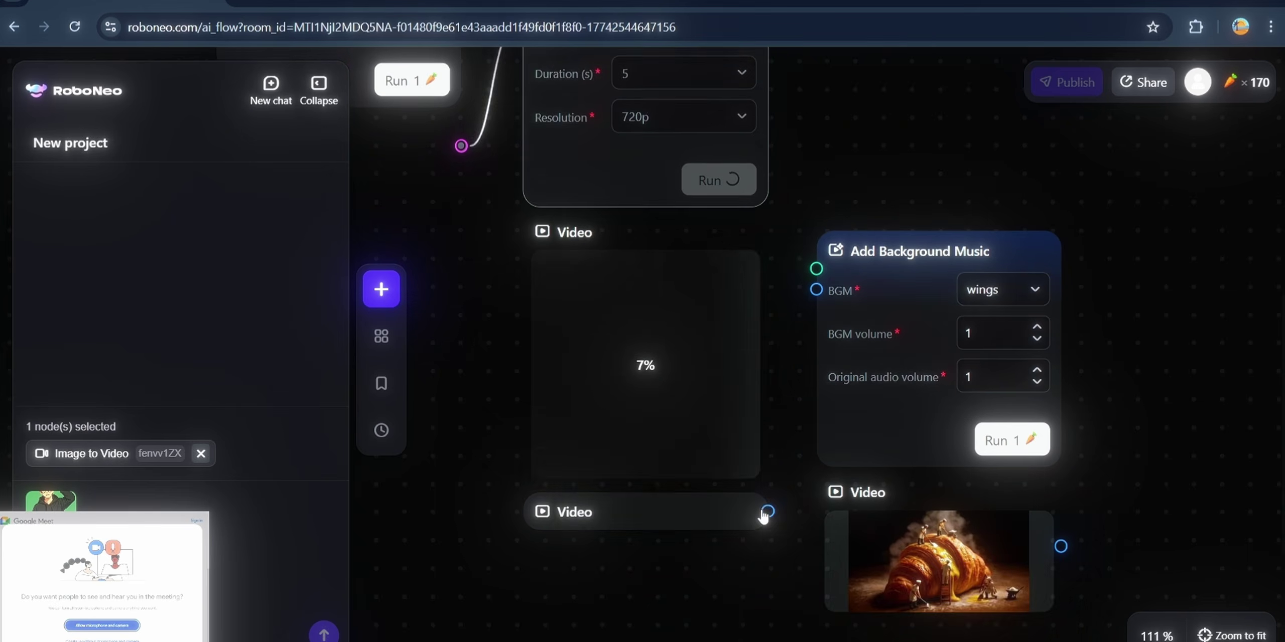
{"action": "scroll", "coordinate": [727, 510], "scroll_direction": "up", "scroll_amount": 2}
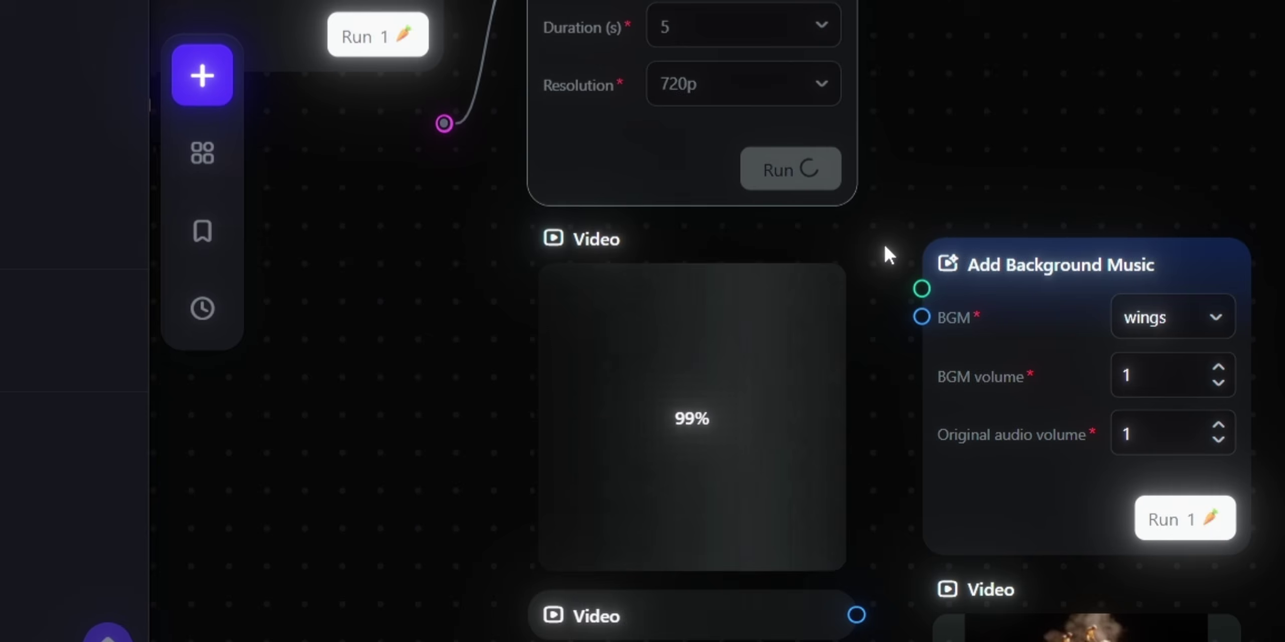
{"action": "scroll", "coordinate": [946, 261], "scroll_direction": "up", "scroll_amount": 3}
Play the generated anime avatar clip in the Video node below Image to Video and pause it
{"action": "left_click", "coordinate": [436, 257]}
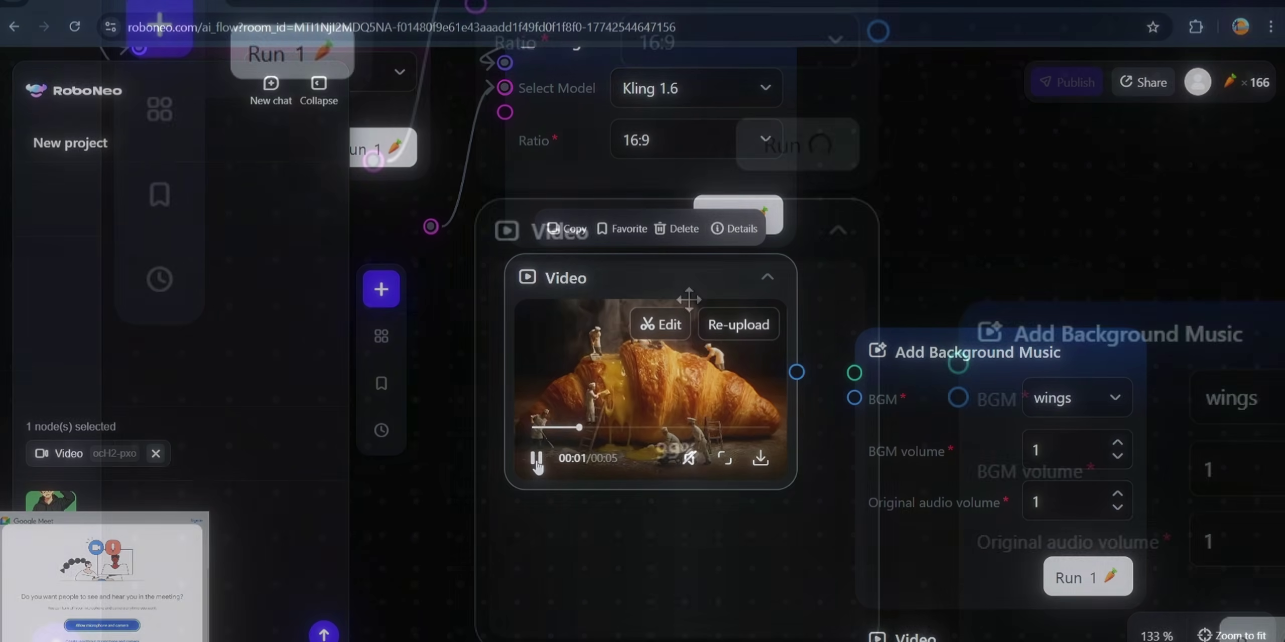
{"action": "left_click", "coordinate": [536, 459]}
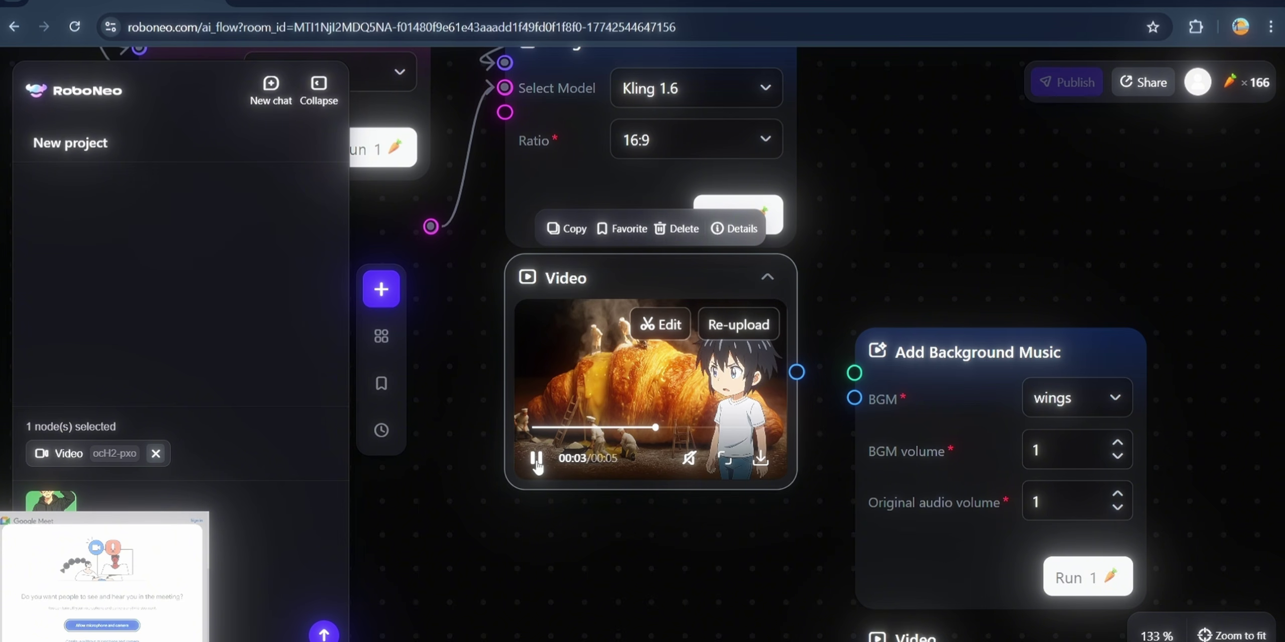
{"action": "left_click", "coordinate": [536, 459]}
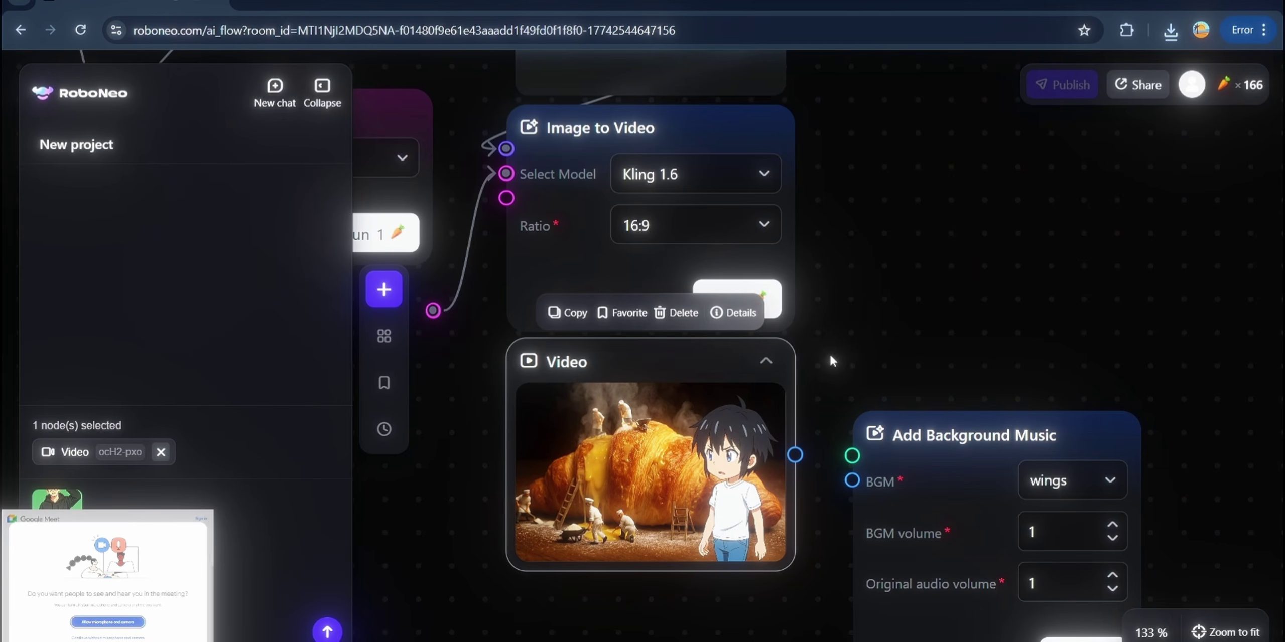
Review the available models and their credit costs for the Image to Video node without changing the selection
{"action": "left_click", "coordinate": [766, 178]}
{"action": "scroll", "coordinate": [747, 486], "scroll_direction": "down", "scroll_amount": 2}
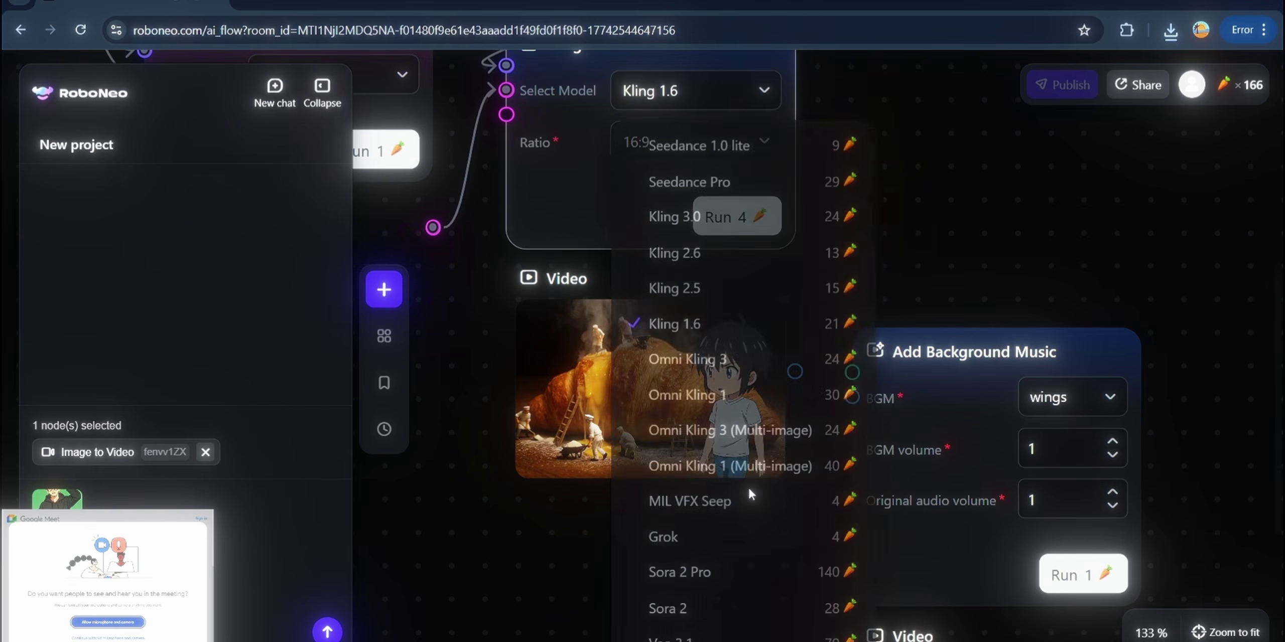
{"action": "scroll", "coordinate": [748, 486], "scroll_direction": "down", "scroll_amount": 5}
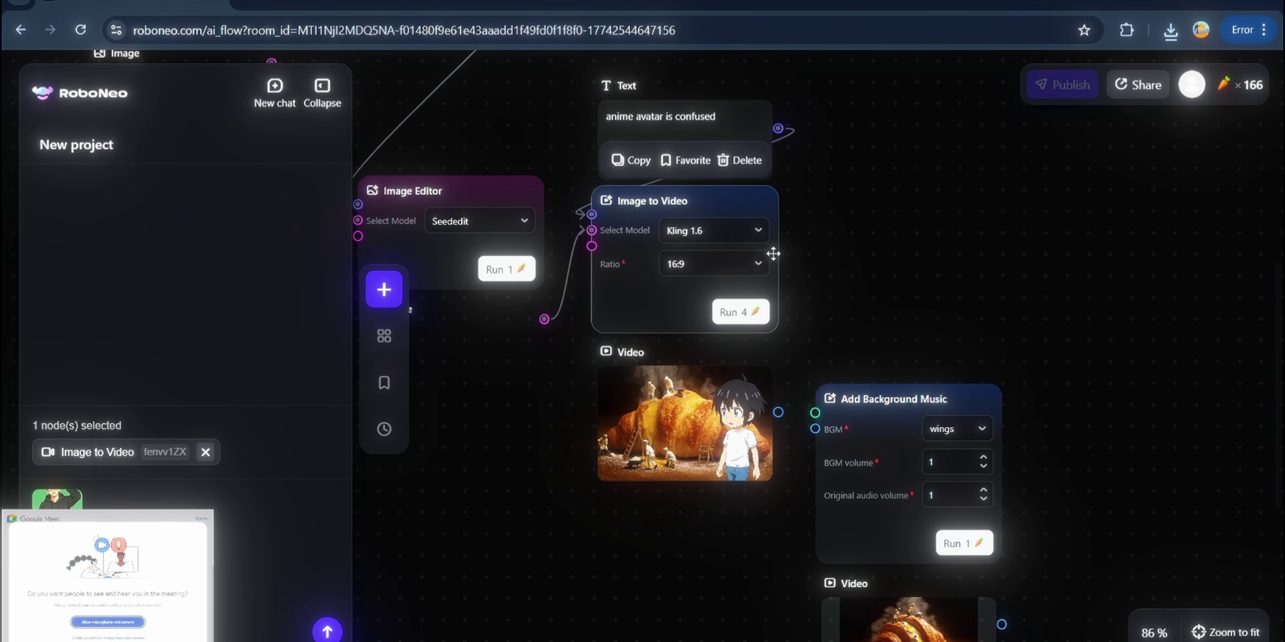
{"action": "left_click", "coordinate": [759, 233]}
{"action": "scroll", "coordinate": [785, 228], "scroll_direction": "down", "scroll_amount": 2}
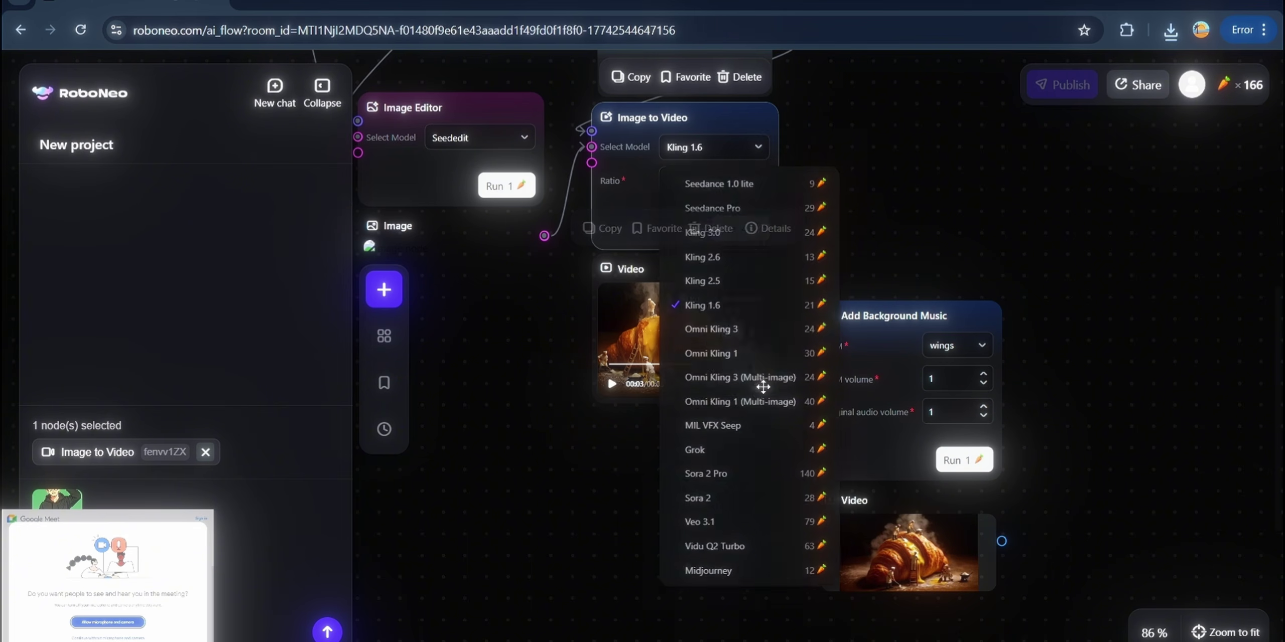
{"action": "left_click", "coordinate": [753, 147]}
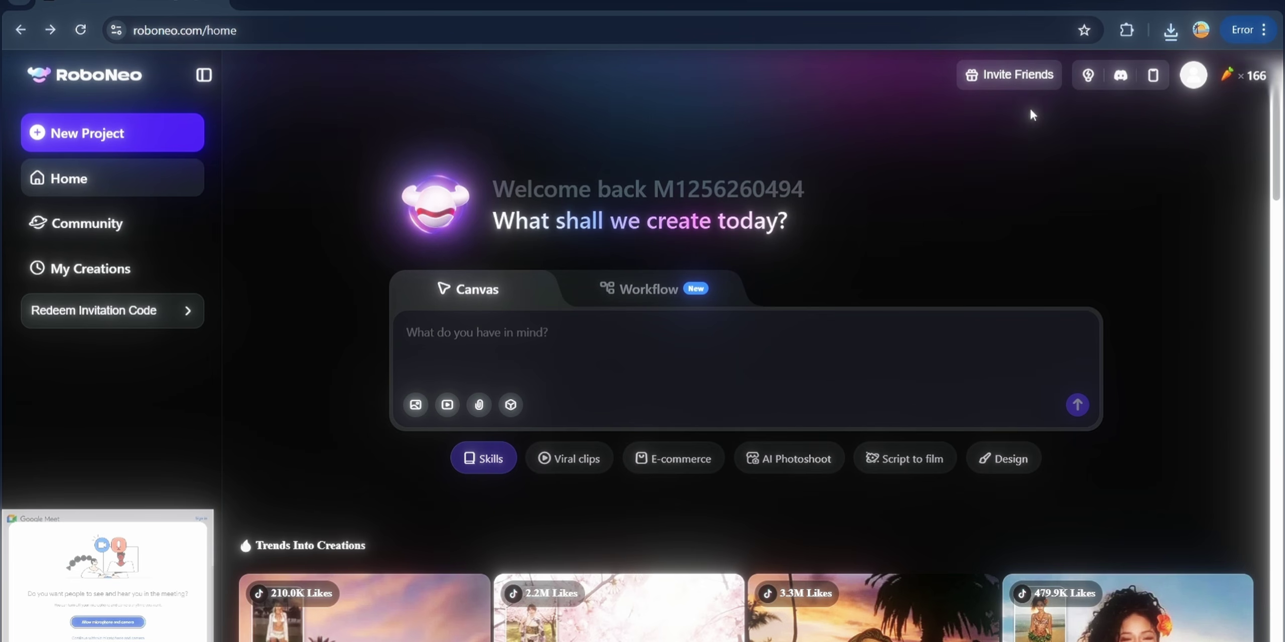
{"action": "left_click", "coordinate": [979, 81]}
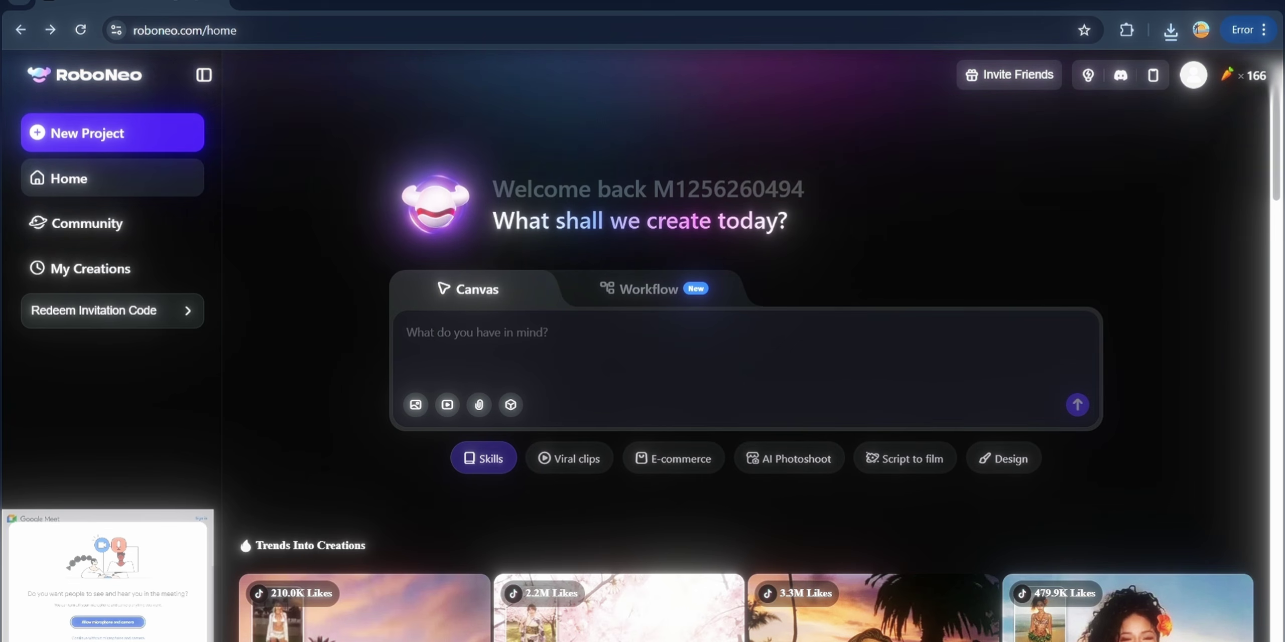
{"action": "mouse_move", "coordinate": [1048, 77]}
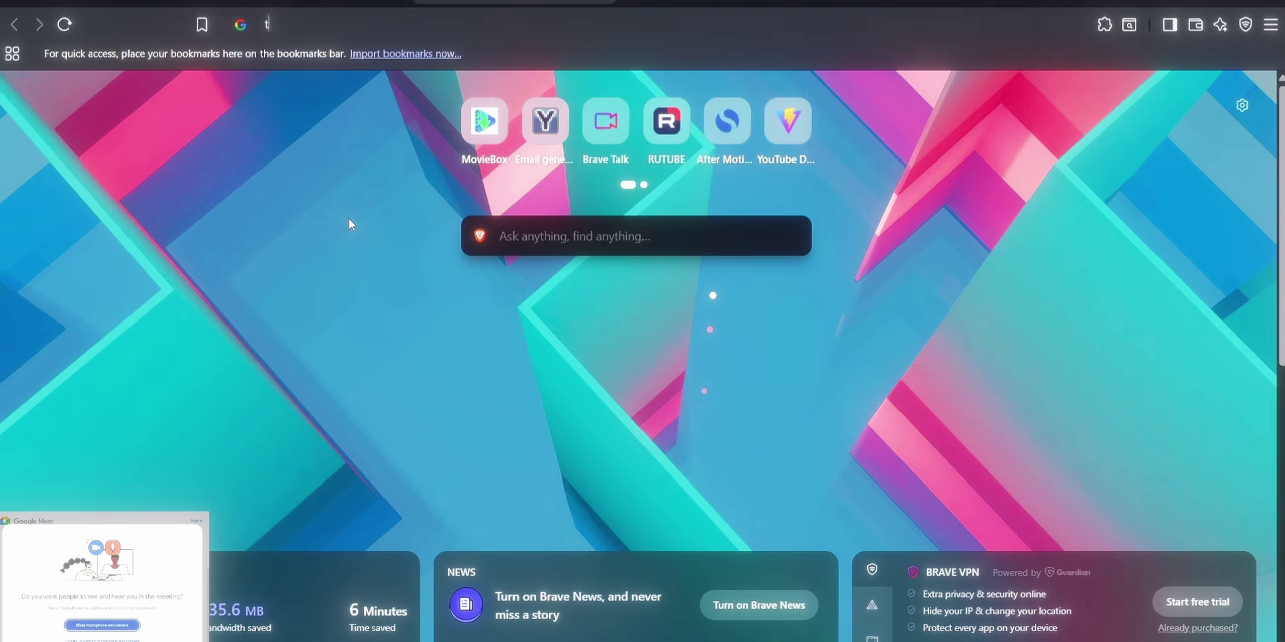
Switch to the Brave browser and open the temp-mail.org disposable email site
{"action": "type", "text": "temp"}
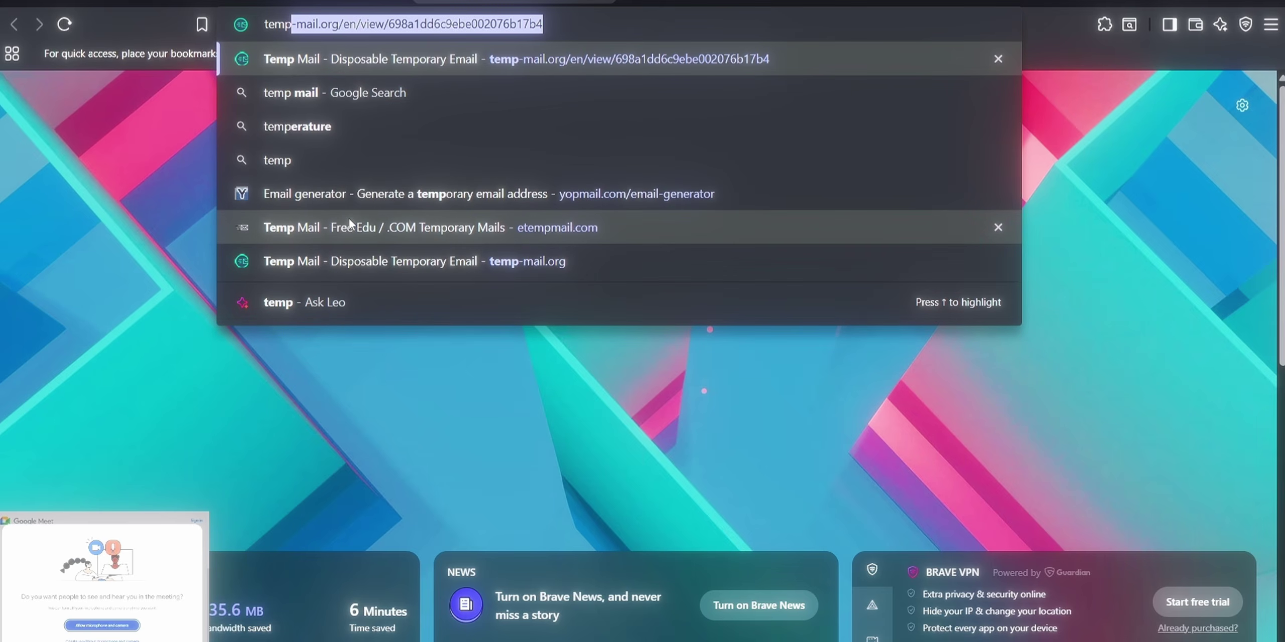
{"action": "key", "text": "Return"}
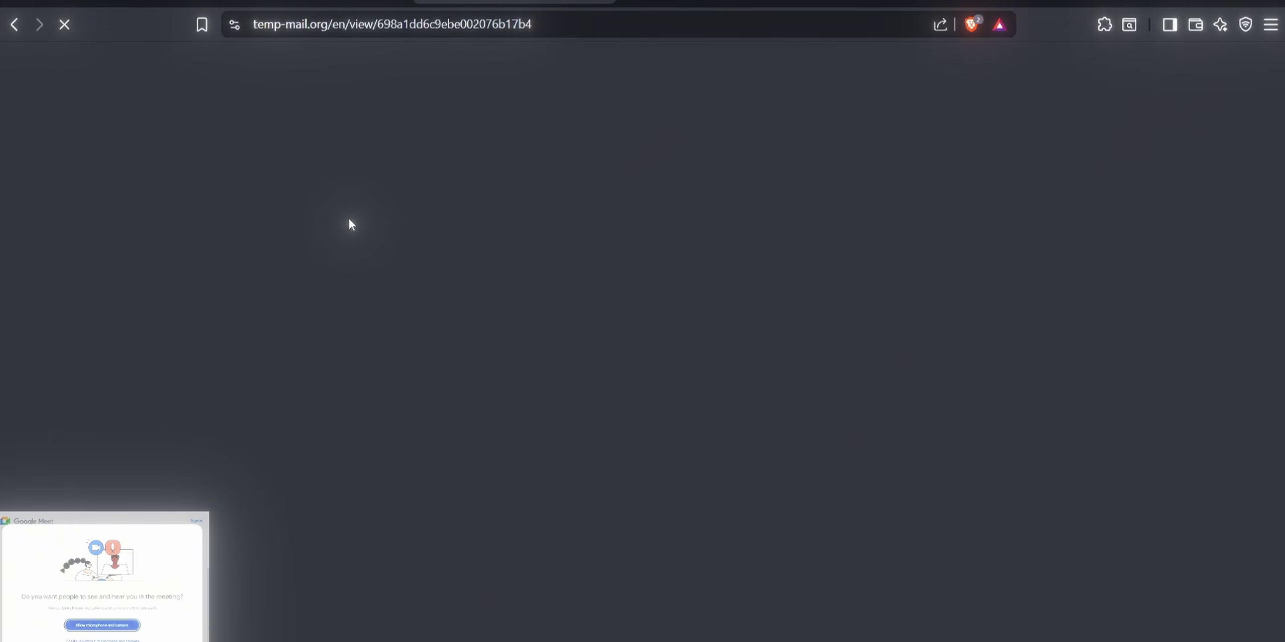